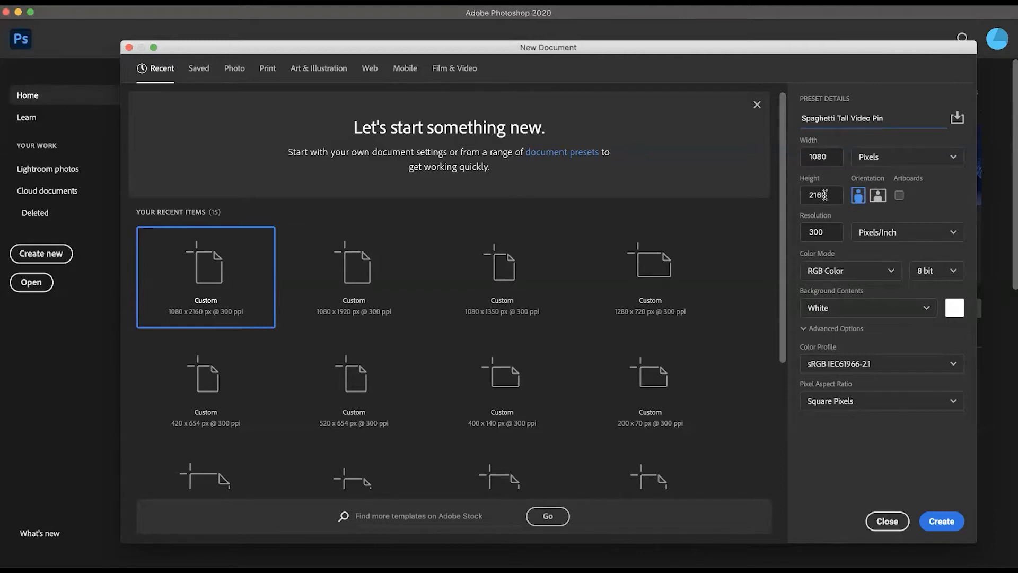
Step: Create the 1080 × 2160 px Spaghetti Tall Video Pin document and add the square spaghetti video from Finished Videos as a video layer
click(941, 521)
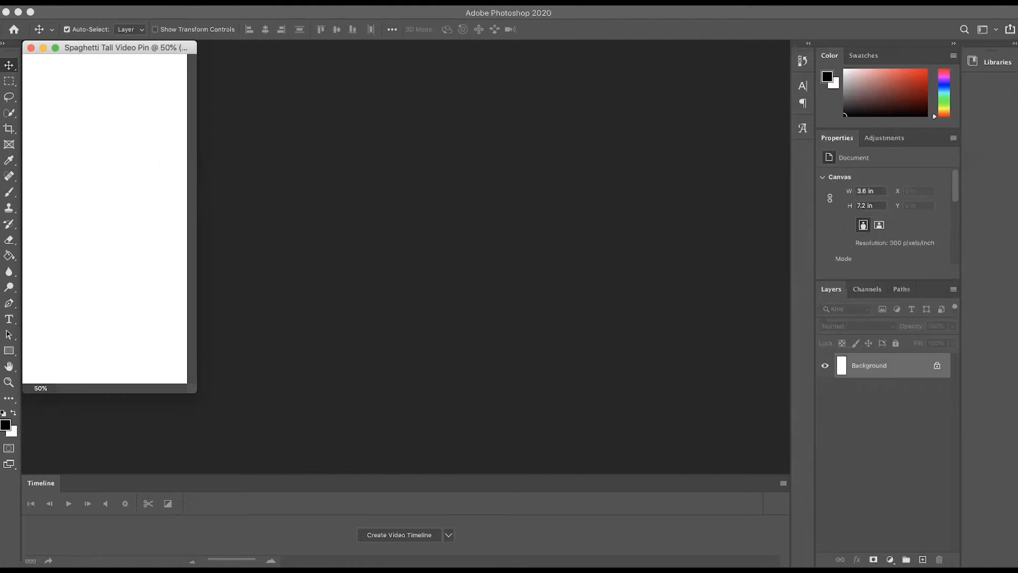
click(182, 3)
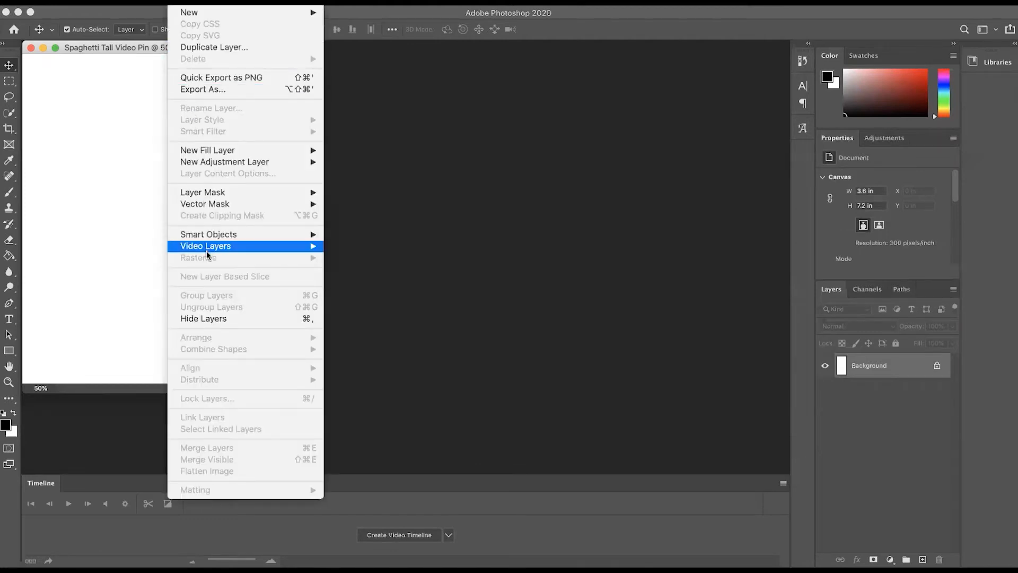
mouse_move(207, 247)
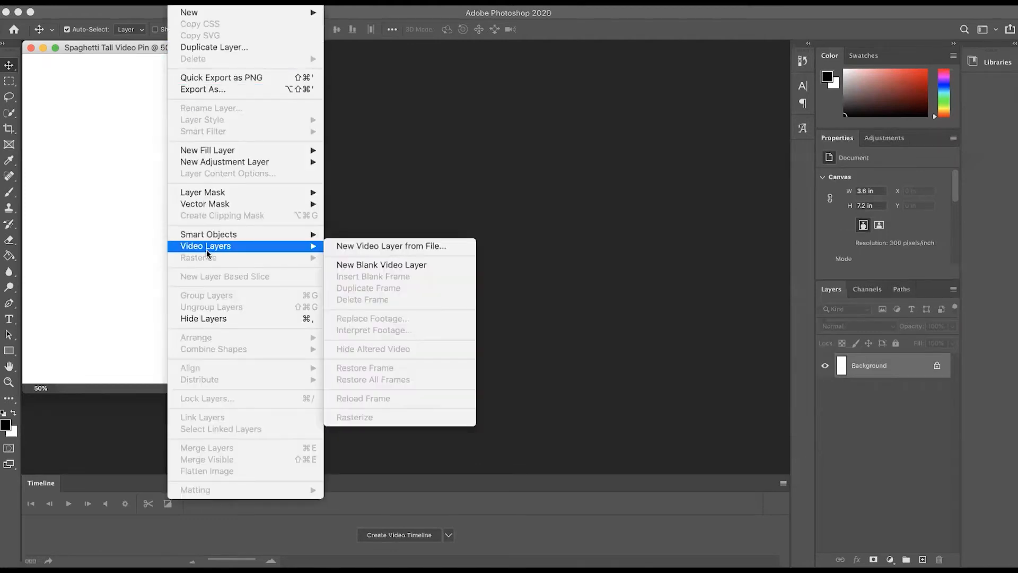
click(379, 252)
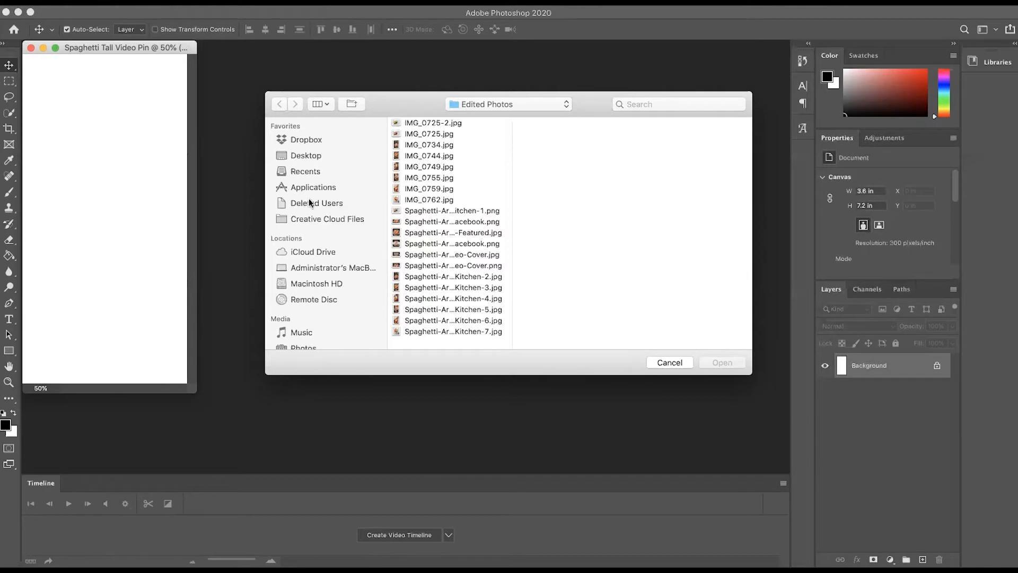
click(311, 155)
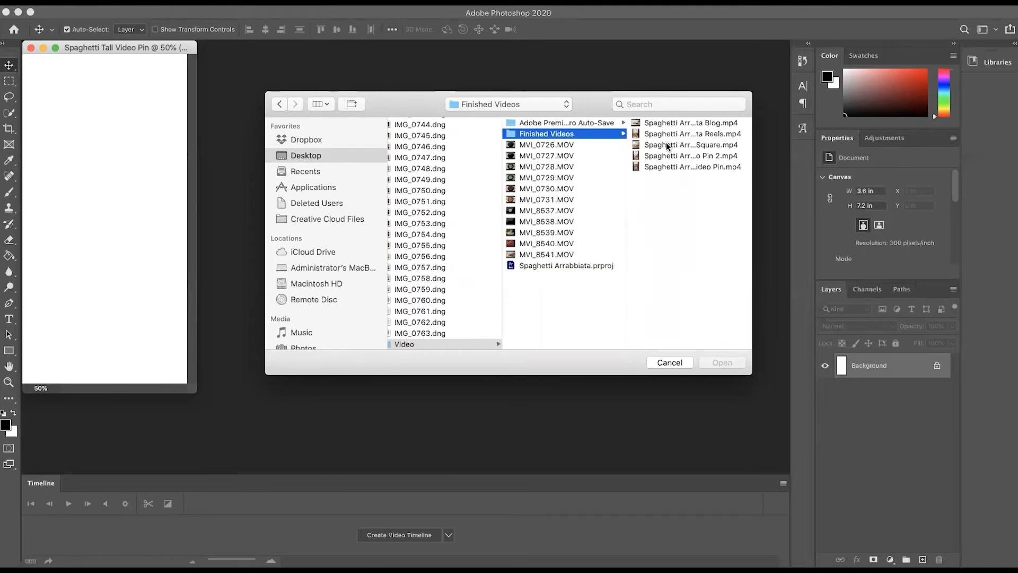
click(670, 125)
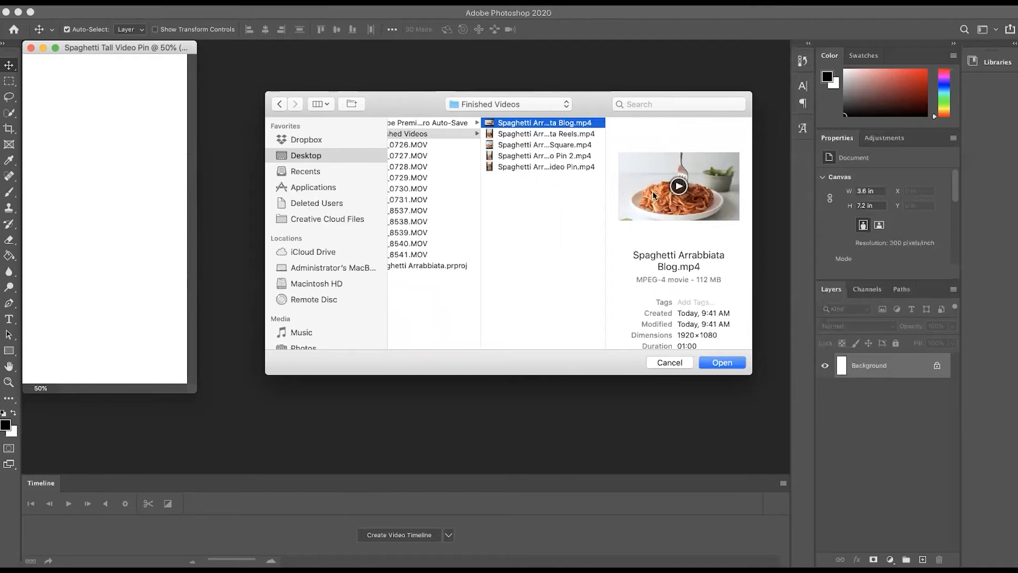
click(546, 146)
click(722, 362)
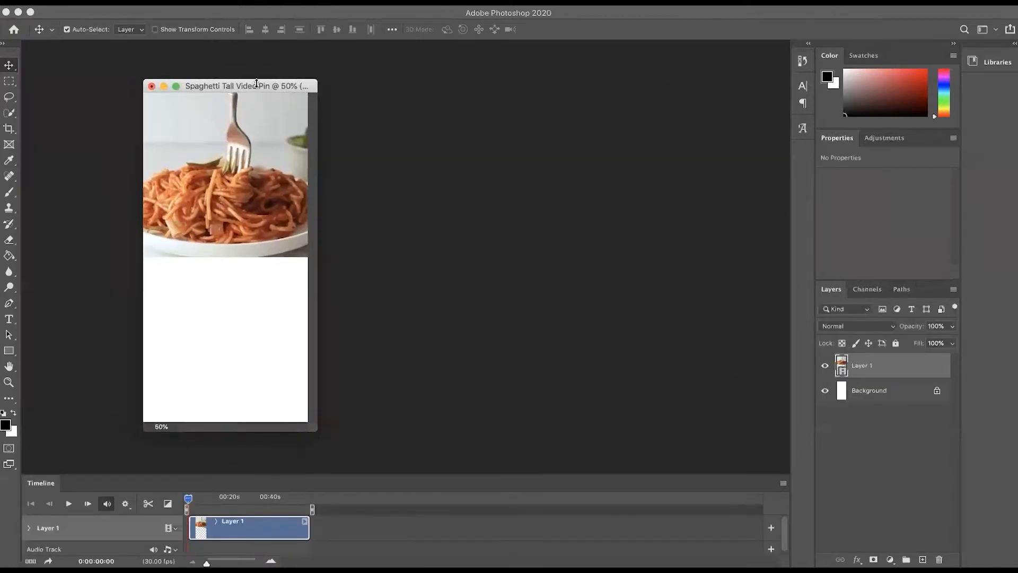
drag(317, 430, 402, 448)
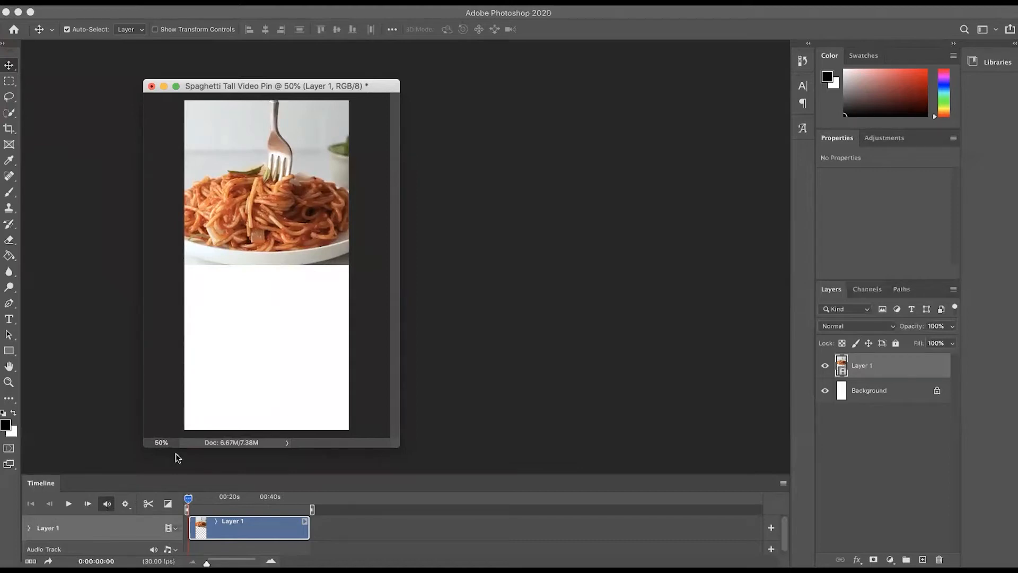
click(371, 3)
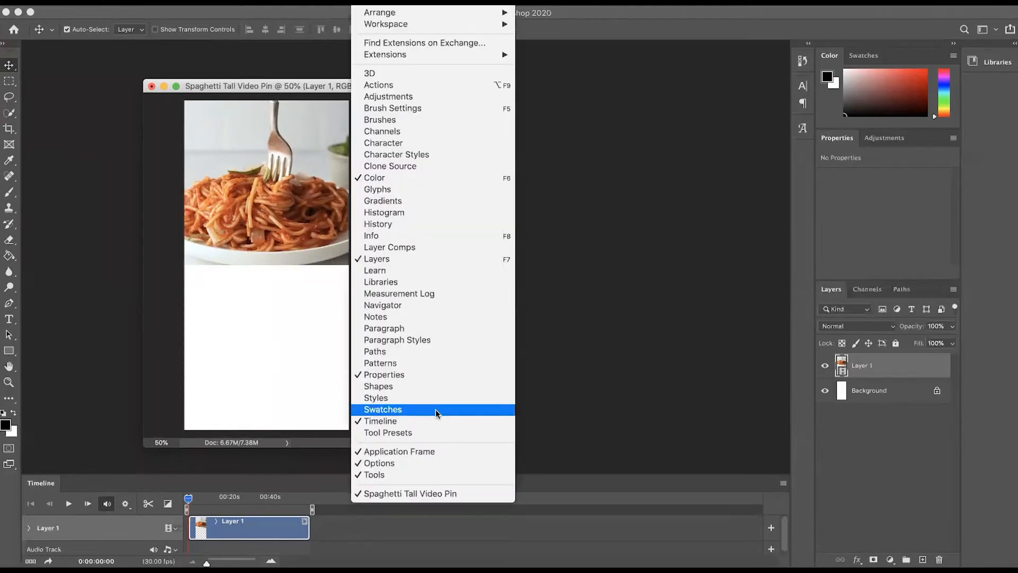
click(576, 403)
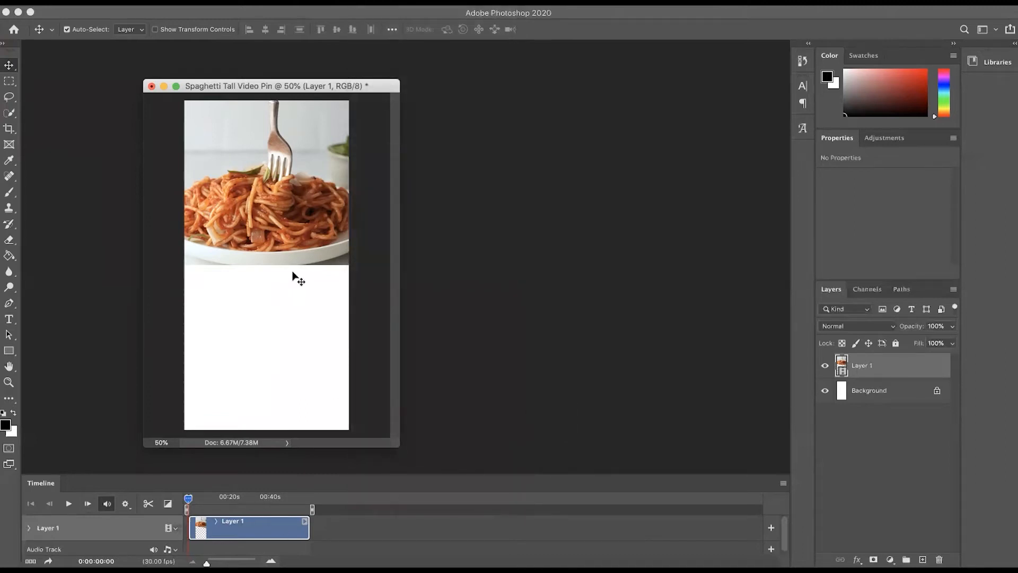
drag(280, 172, 296, 200)
key(super+z)
Step: Open IMG_0734.jpg, copy the photo into the video pin document as a new layer, and close the original photo
click(91, 5)
click(102, 26)
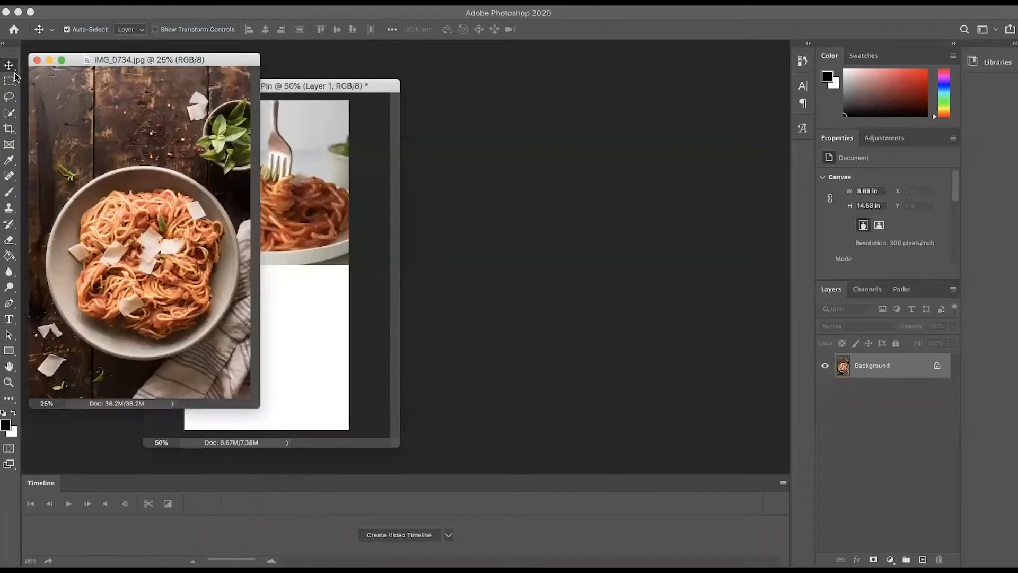
drag(326, 338, 326, 338)
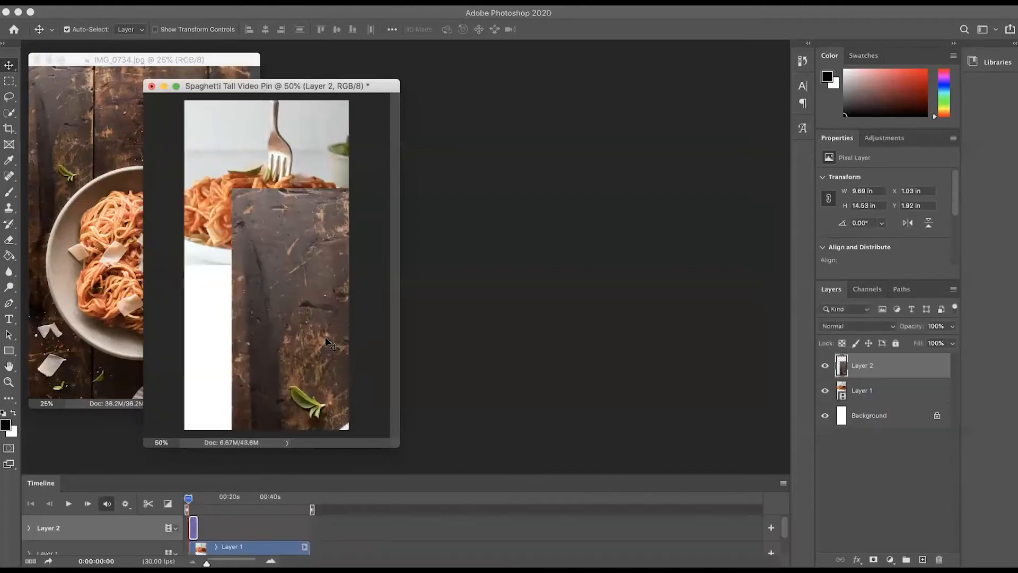
click(39, 60)
click(36, 61)
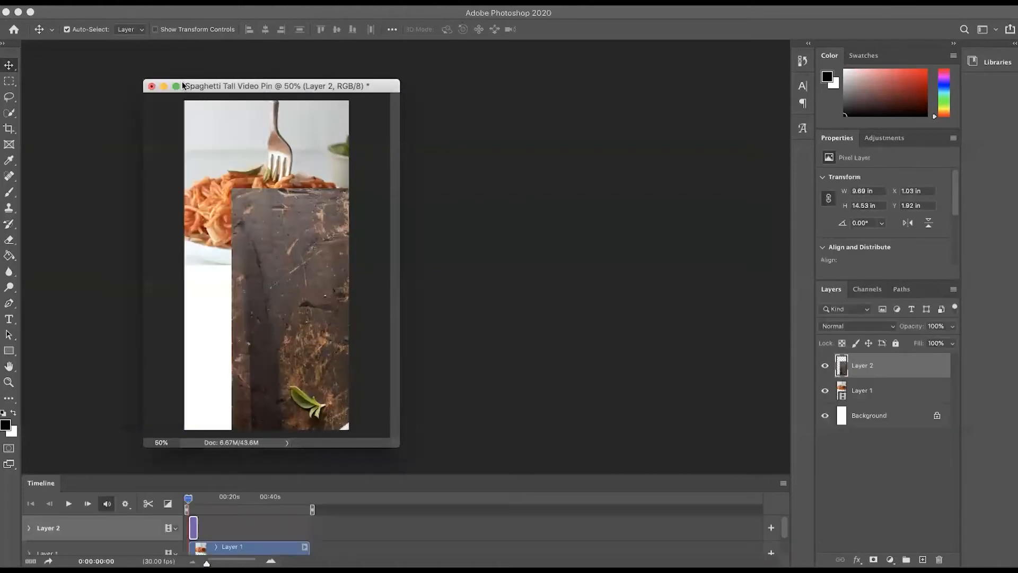
Step: Reorder the layers so the spaghetti photo layer sits beneath the video layer
drag(182, 85, 143, 76)
drag(358, 436, 451, 459)
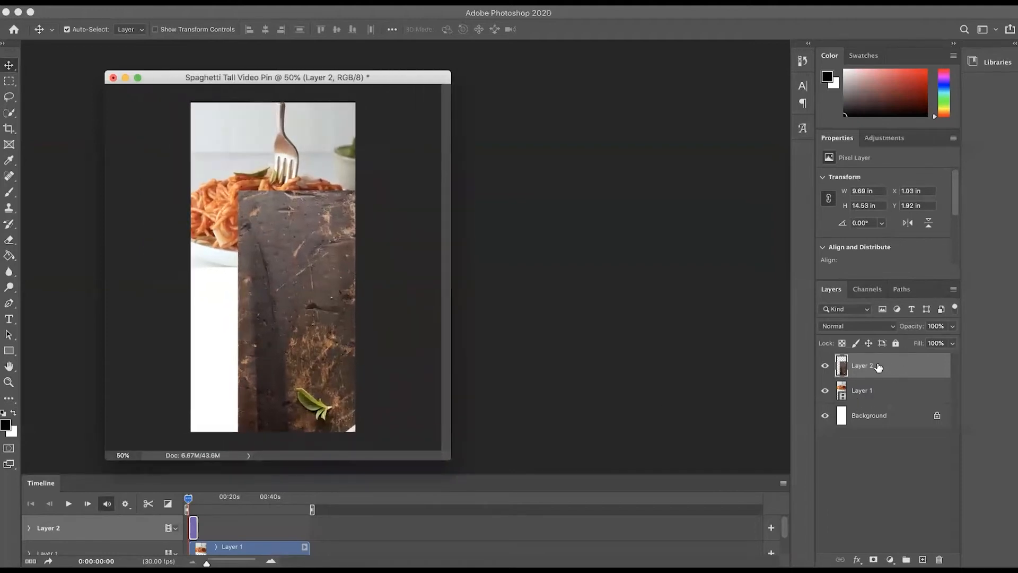
drag(877, 367, 873, 397)
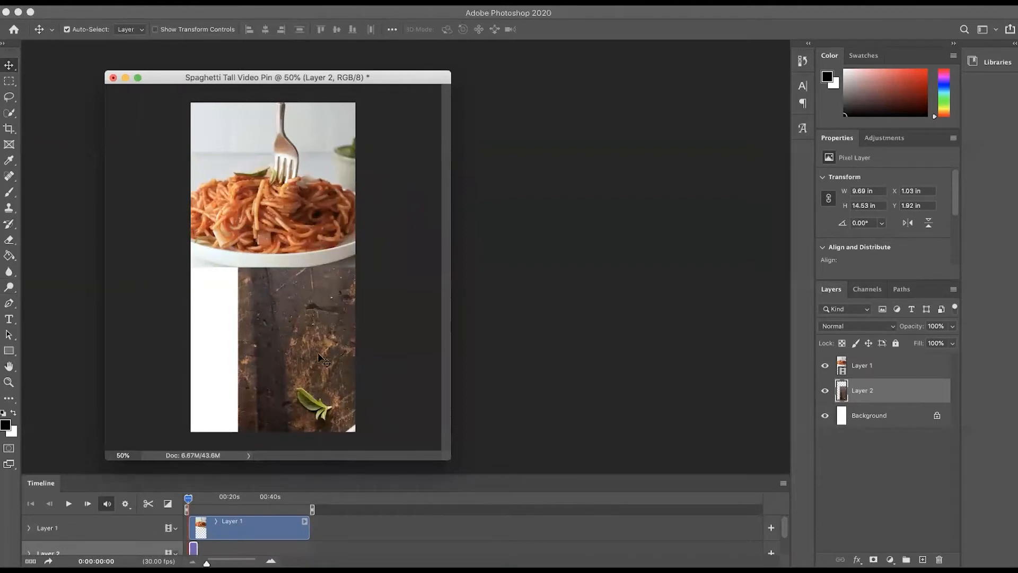
Step: Scale the photo layer to about 39% and centre it horizontally so it fills the canvas area below the video
key(super+t)
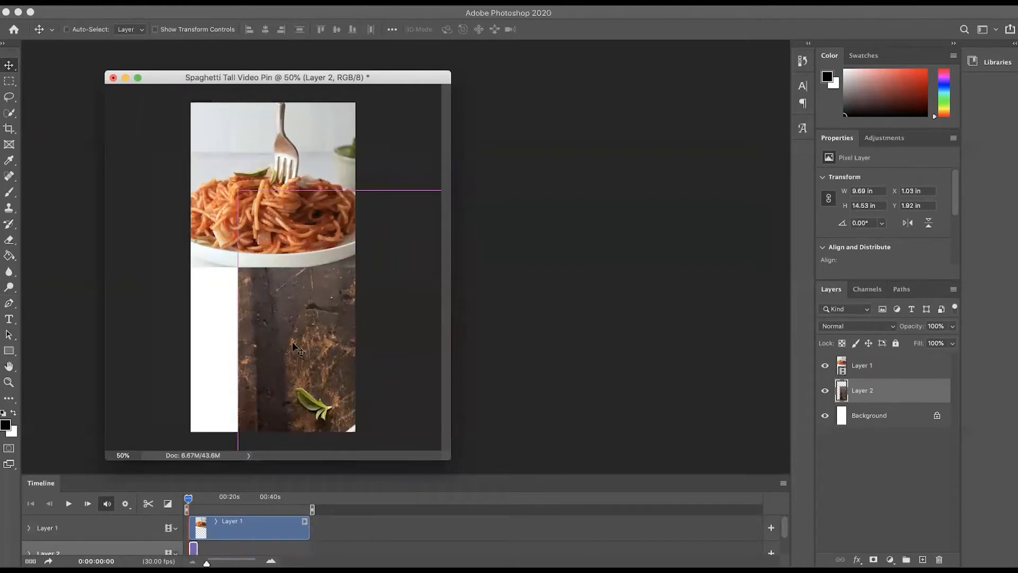
drag(237, 190, 341, 341)
drag(393, 377, 277, 325)
scroll(193, 190, down, 5)
drag(342, 318, 274, 188)
drag(210, 201, 220, 217)
drag(335, 214, 326, 231)
drag(274, 338, 274, 333)
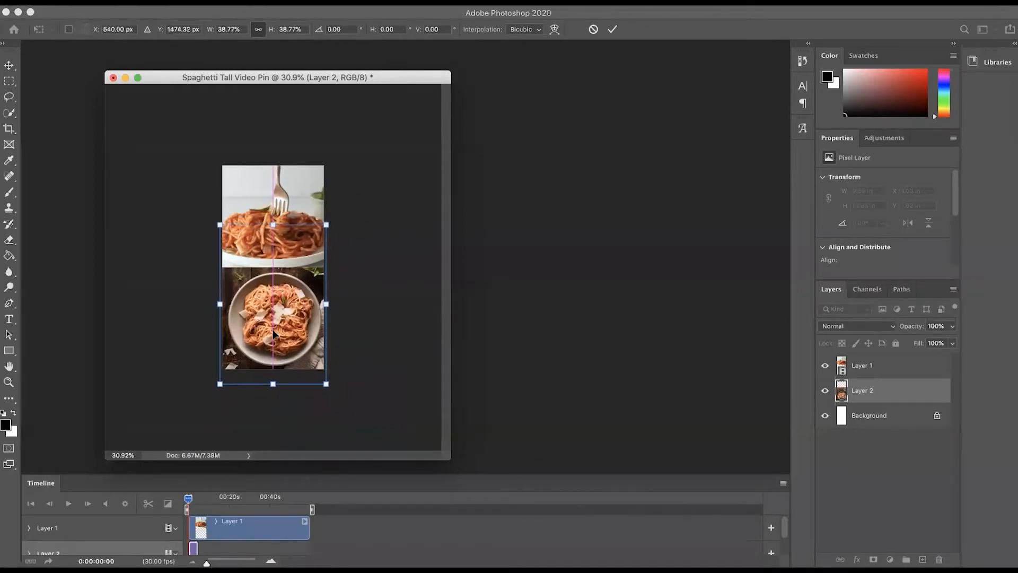
key(Return)
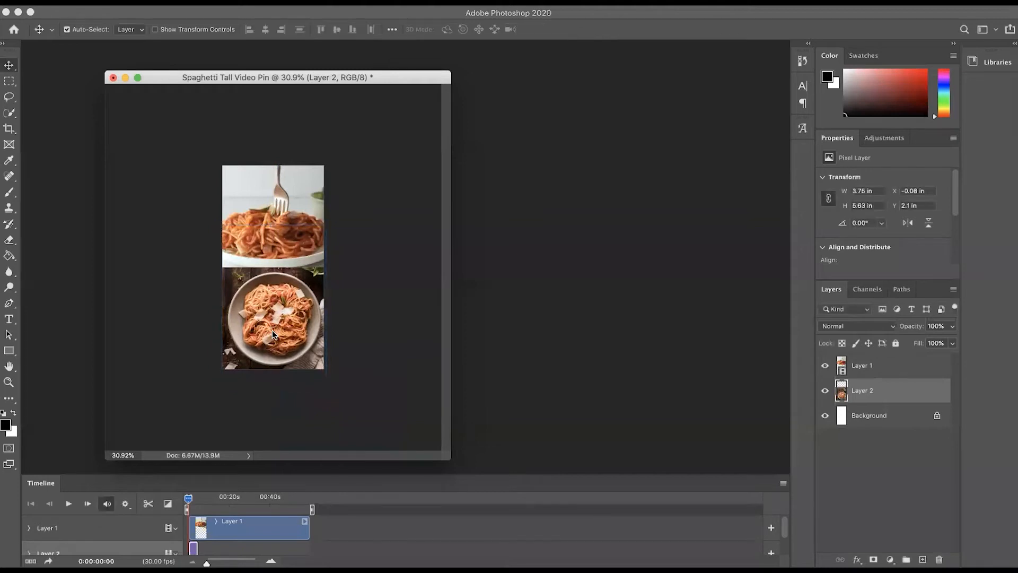
Step: Extend the photo layer's timeline clip so it ends together with the video clip
scroll(273, 334, up, 4)
drag(264, 315, 287, 322)
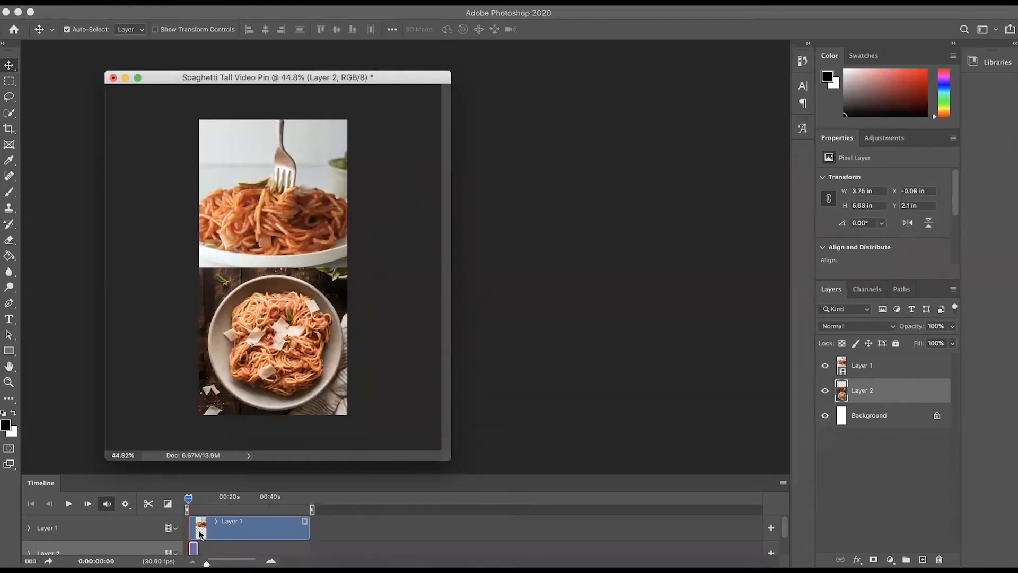
scroll(200, 533, down, 1)
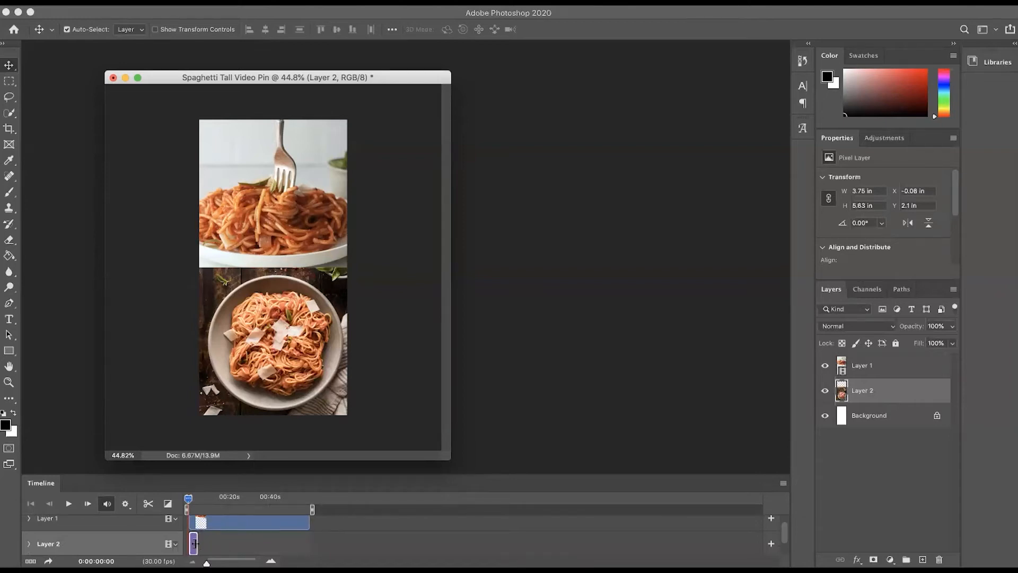
drag(195, 543, 309, 543)
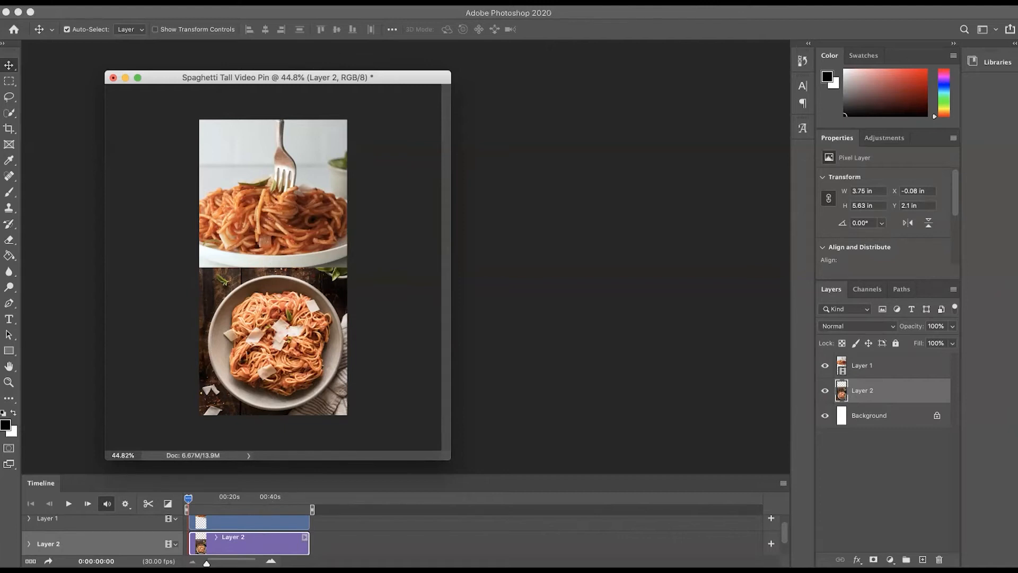
scroll(254, 546, up, 2)
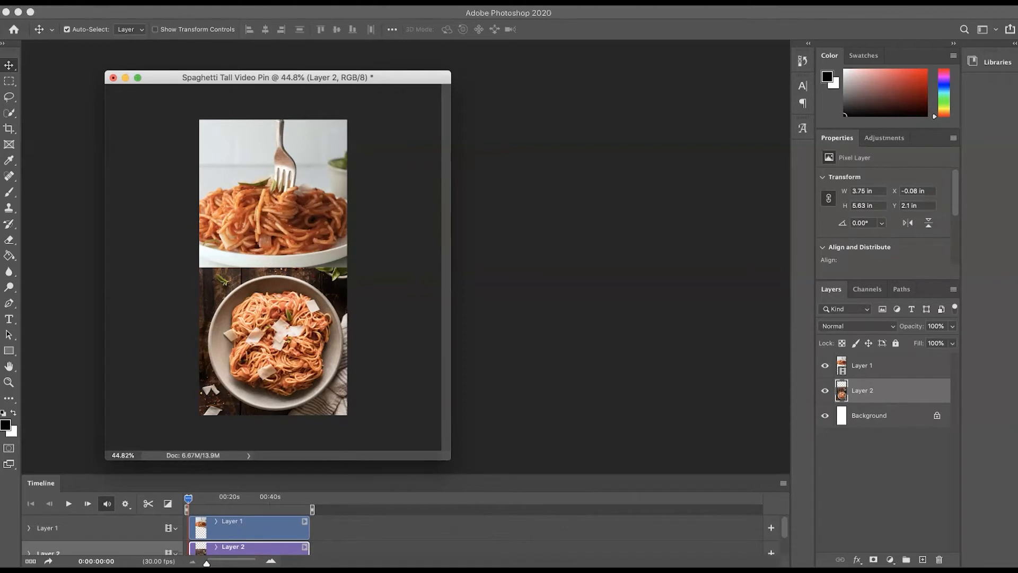
Step: Open the Render Video settings for Spaghetti Tall Video Pin.mp4 and choose the Medium Quality preset
click(93, 3)
mouse_move(132, 166)
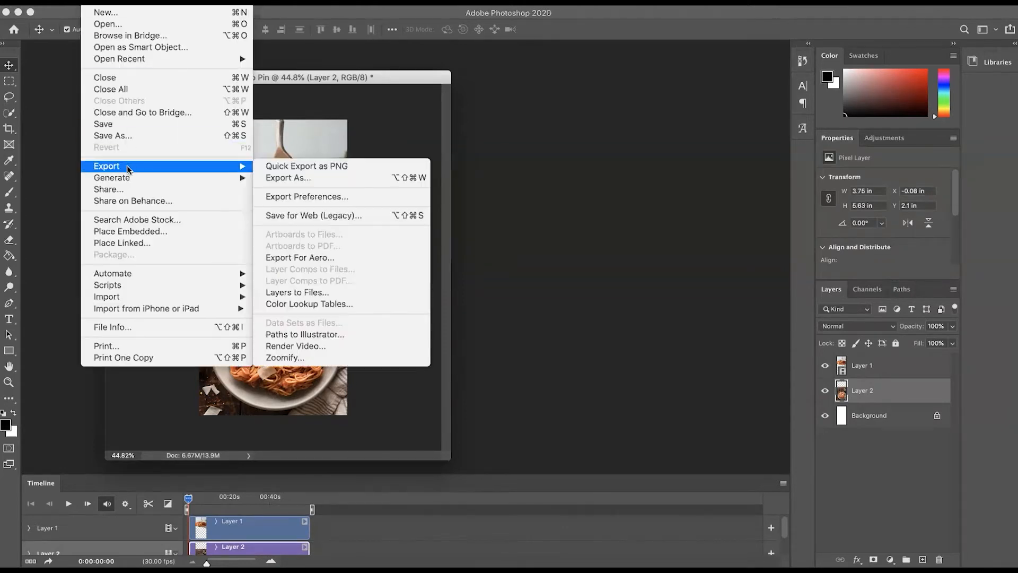
click(319, 346)
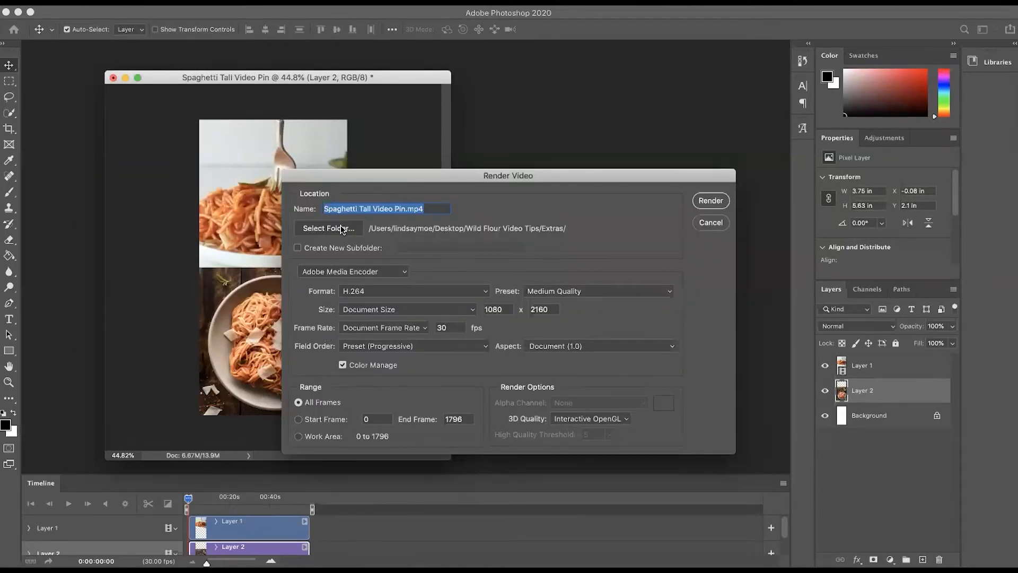
click(548, 292)
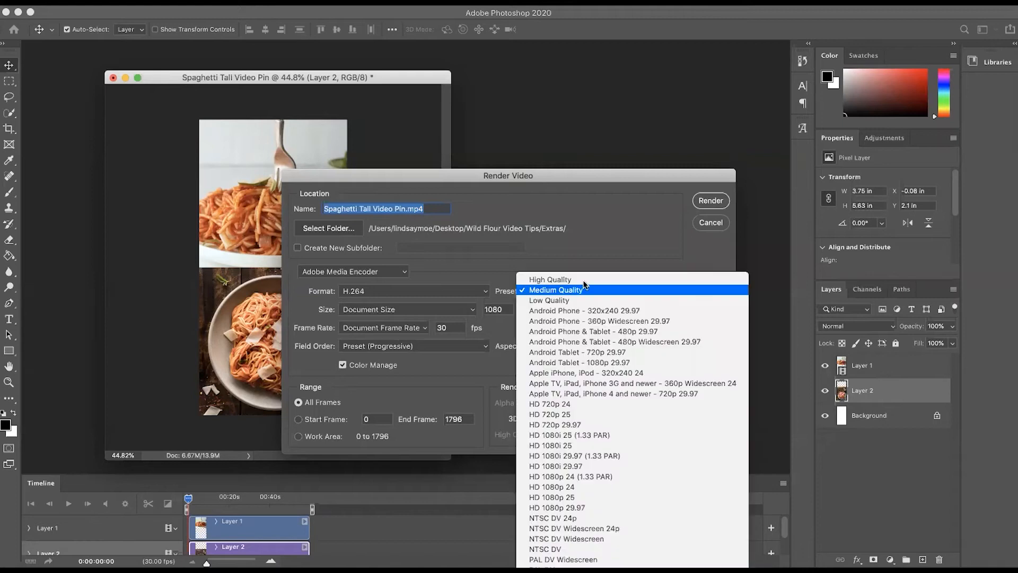
click(571, 290)
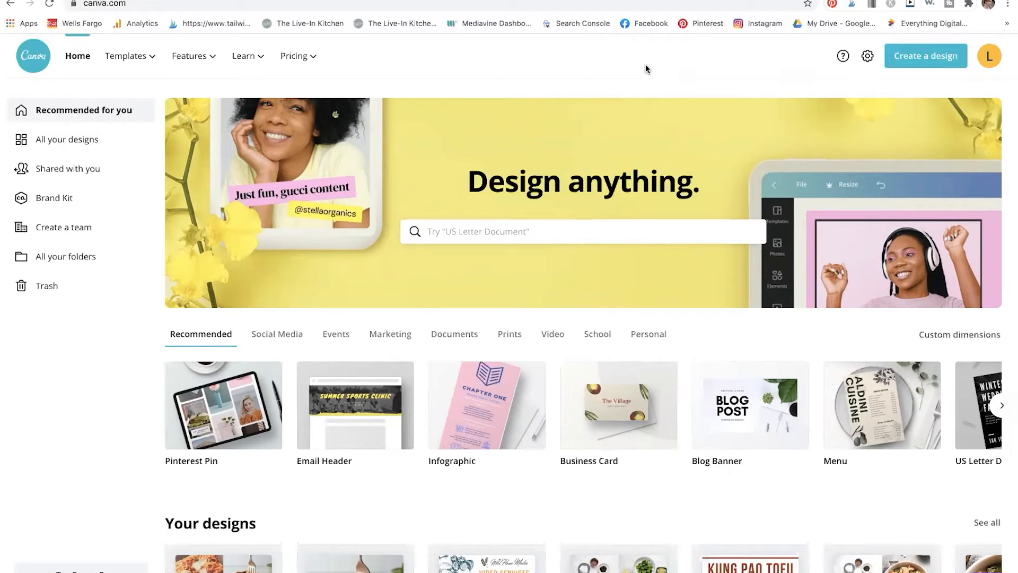
click(931, 62)
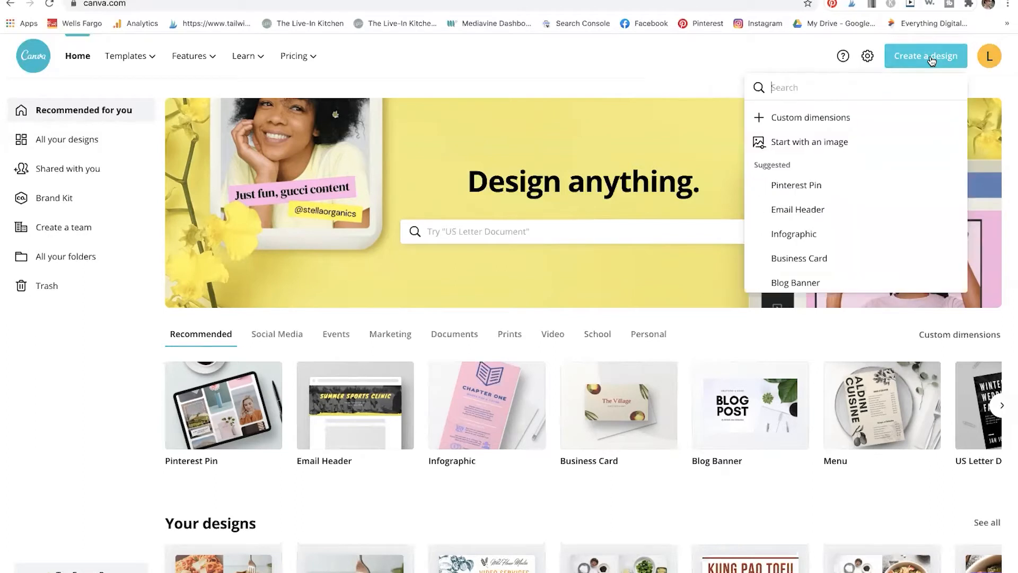
click(825, 119)
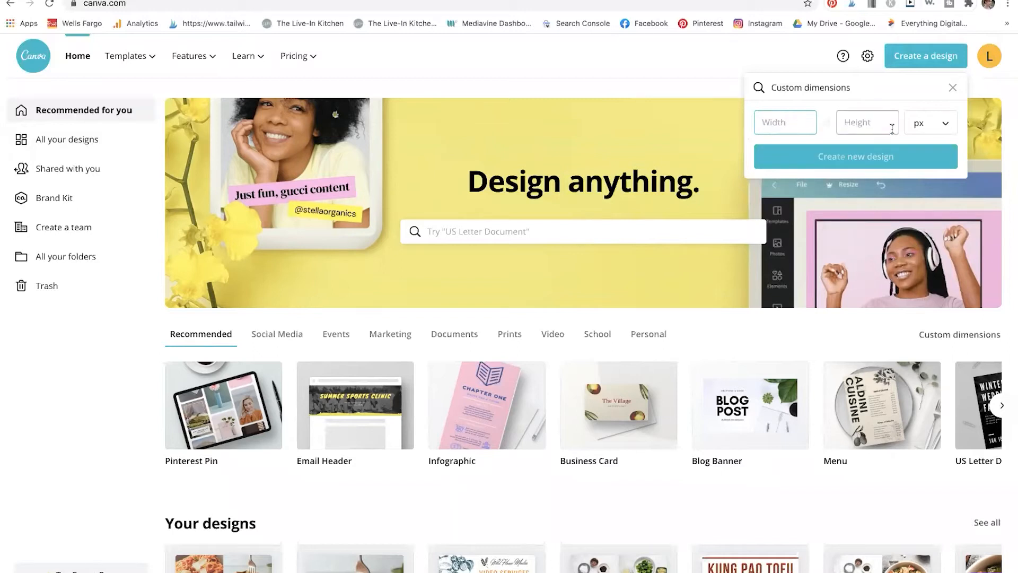
click(639, 84)
Step: In Canva, browse the Pinterest graphic templates and create a blank Pinterest Pin design
mouse_move(138, 63)
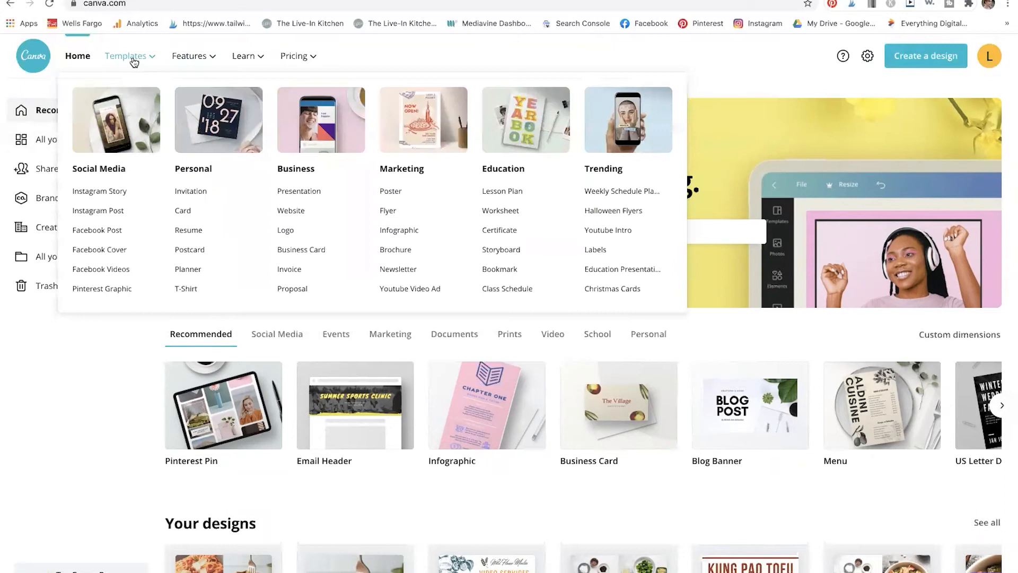
click(99, 288)
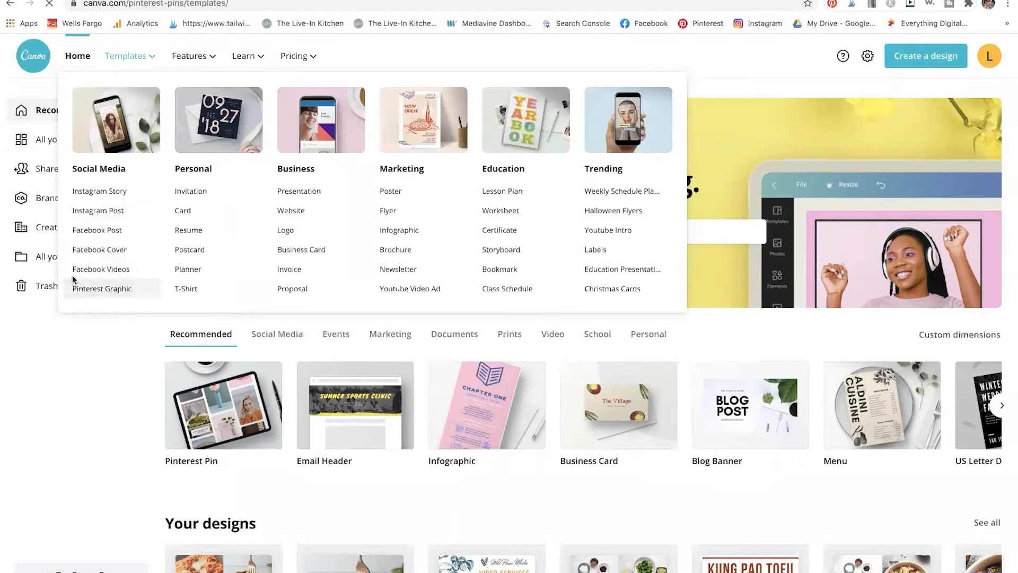
scroll(581, 278, down, 5)
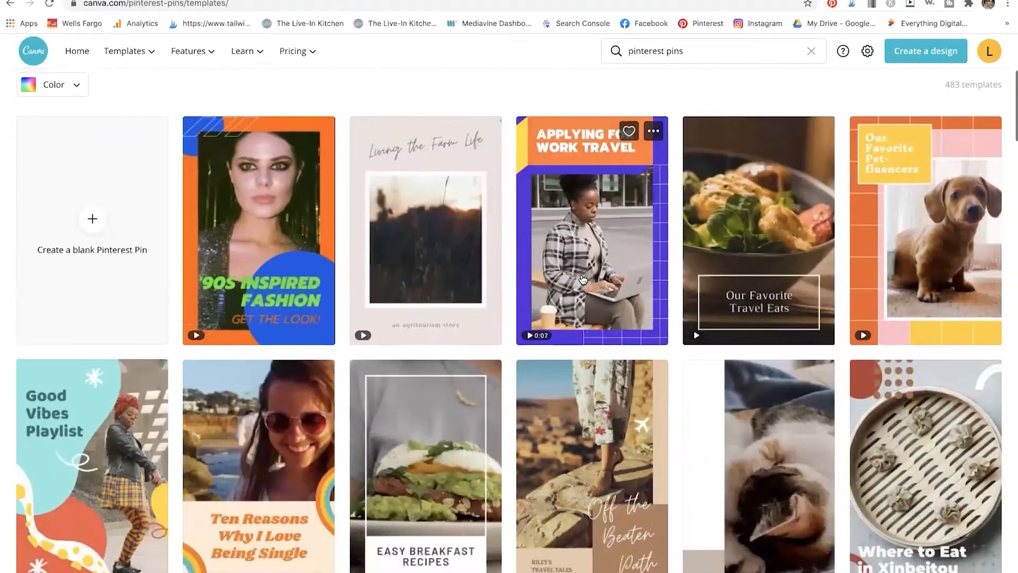
scroll(582, 279, down, 3)
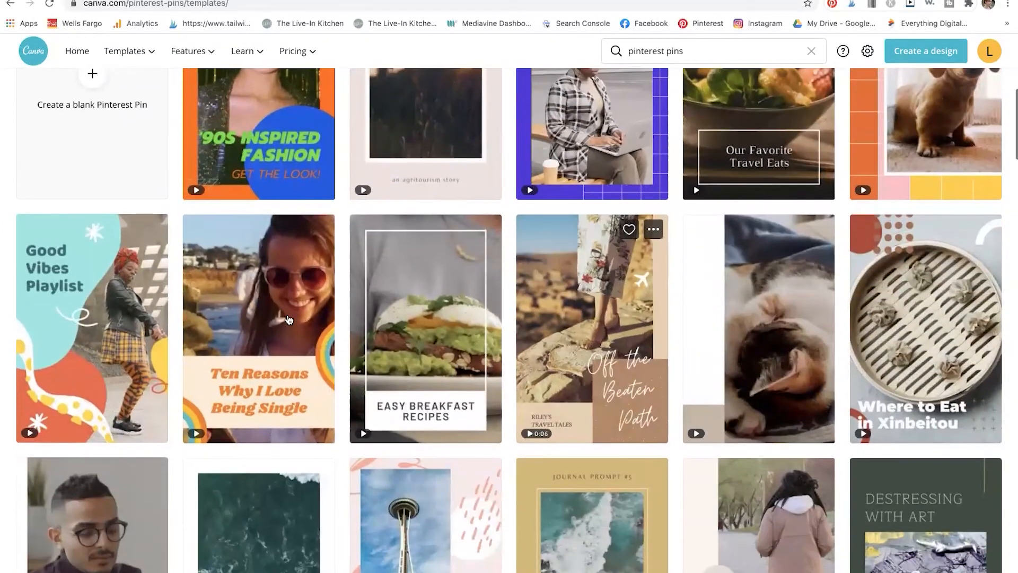
scroll(512, 265, up, 4)
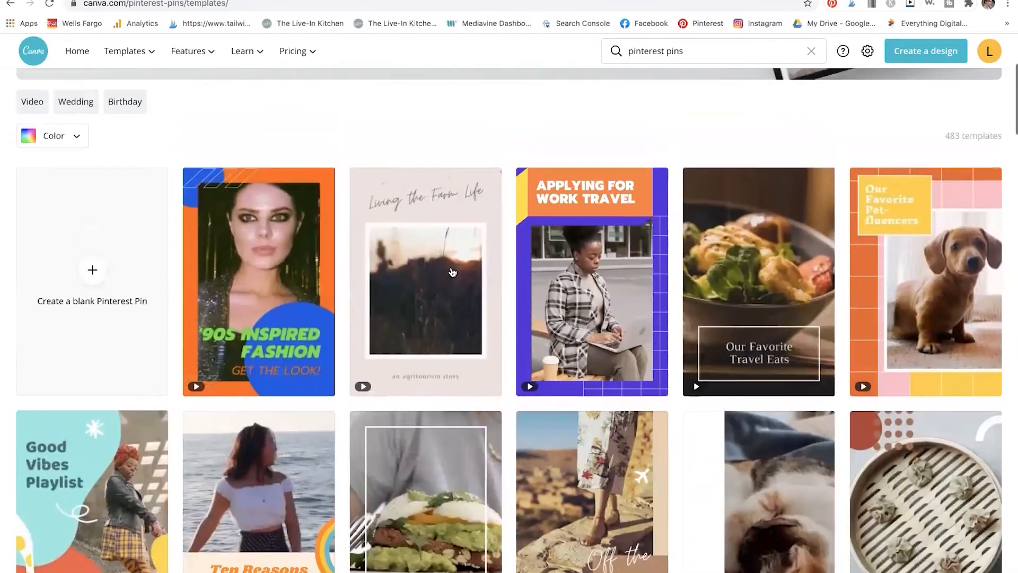
click(94, 272)
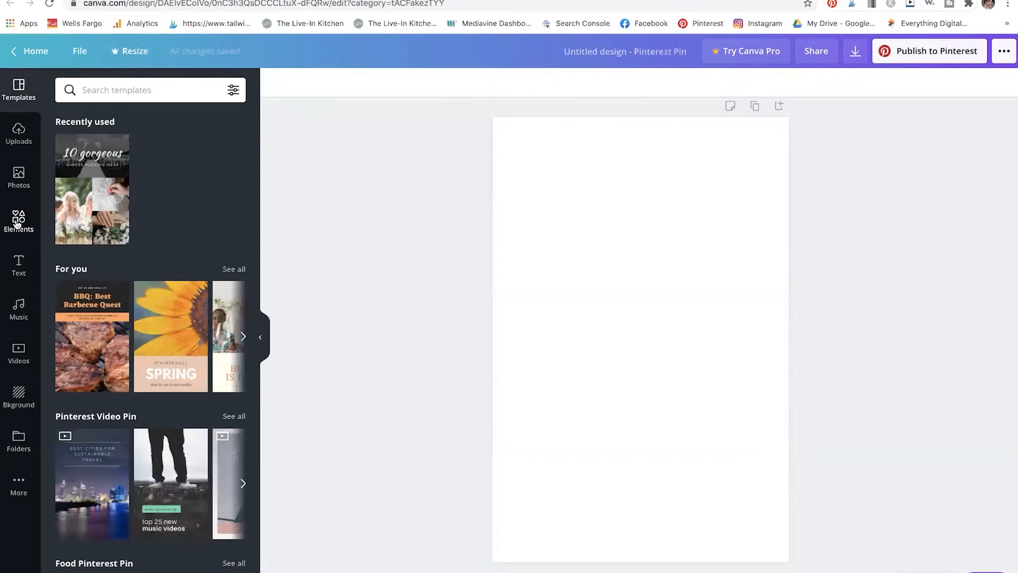
Step: Add a grid of two equal stacked cells to the page and look through the other grid layouts
click(16, 223)
scroll(134, 259, down, 1)
scroll(133, 259, down, 5)
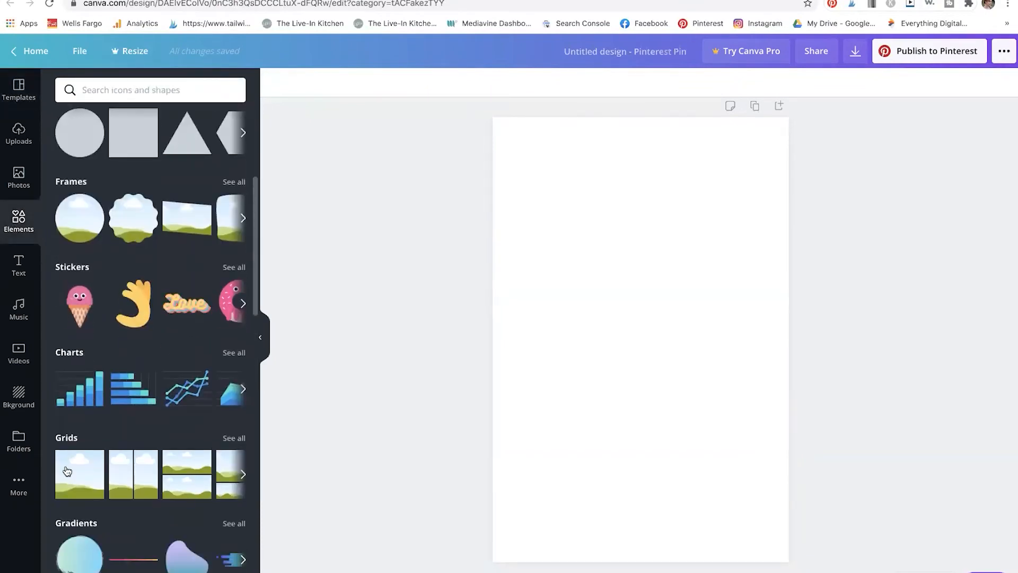
click(186, 473)
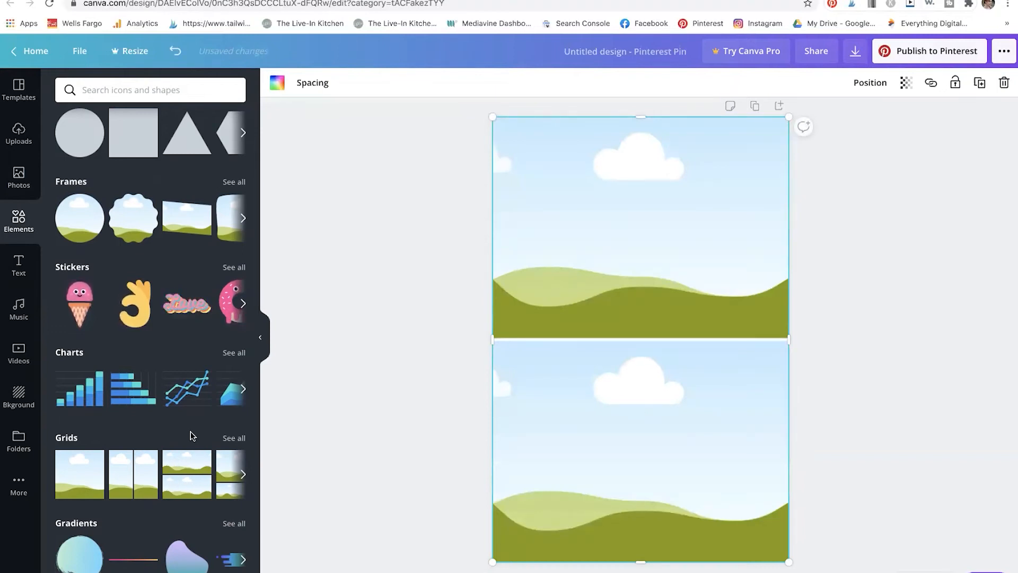
scroll(163, 477, right, 5)
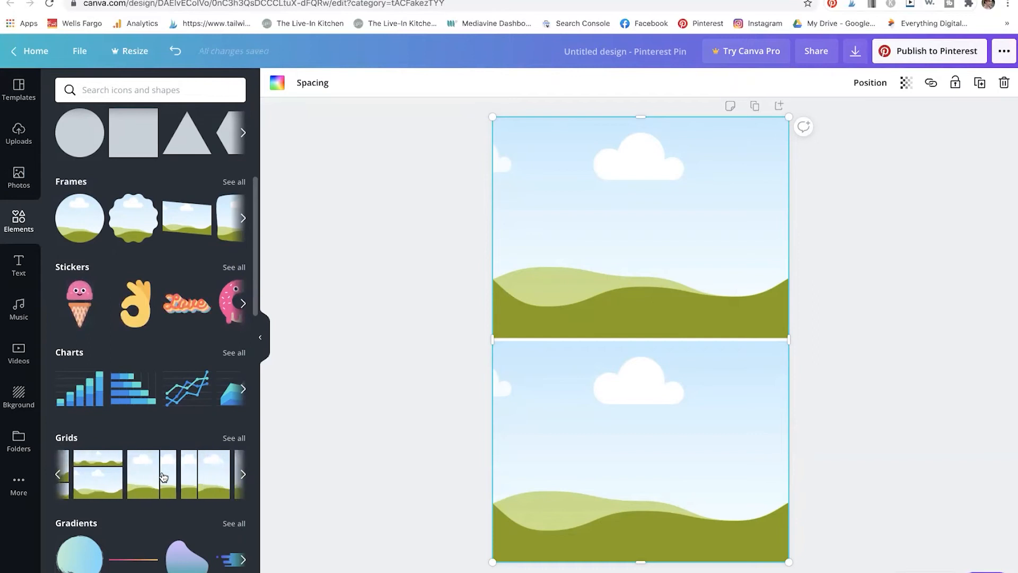
scroll(163, 476, right, 8)
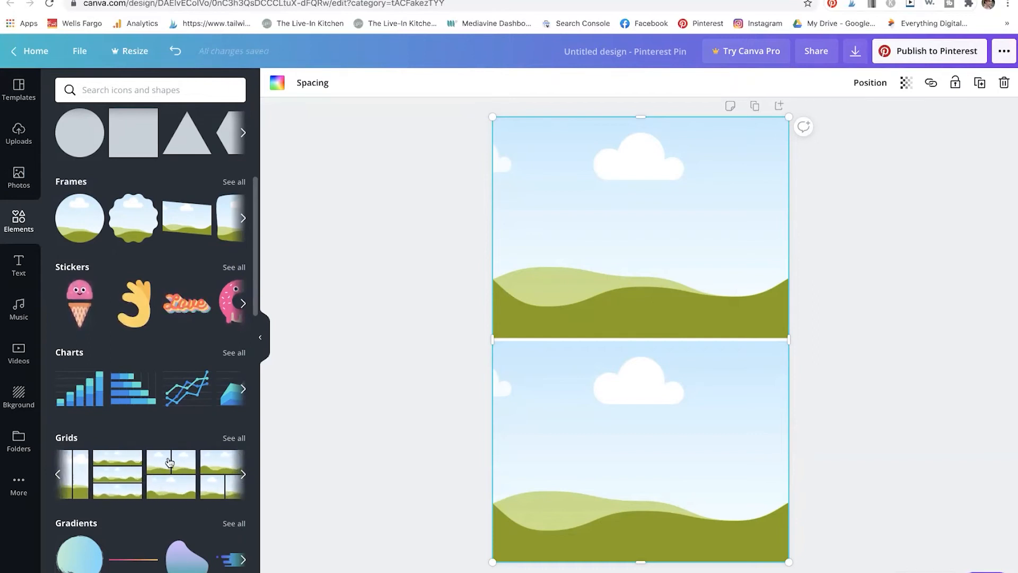
scroll(166, 471, left, 3)
scroll(170, 472, left, 3)
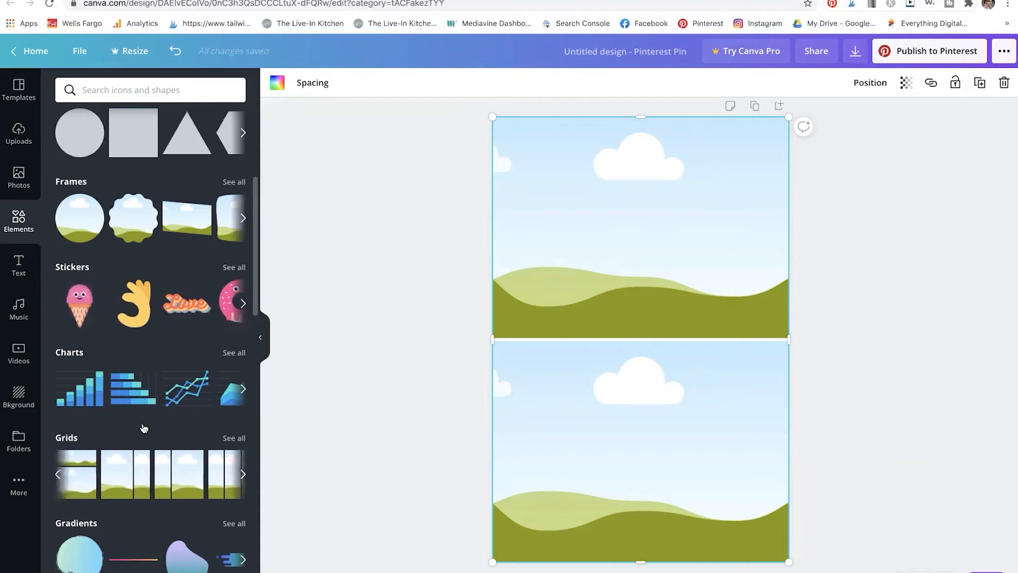
Step: Fill the grid's upper cell with the uploaded spaghetti video and the lower cell with the uploaded photo of the spaghetti bowl
click(16, 141)
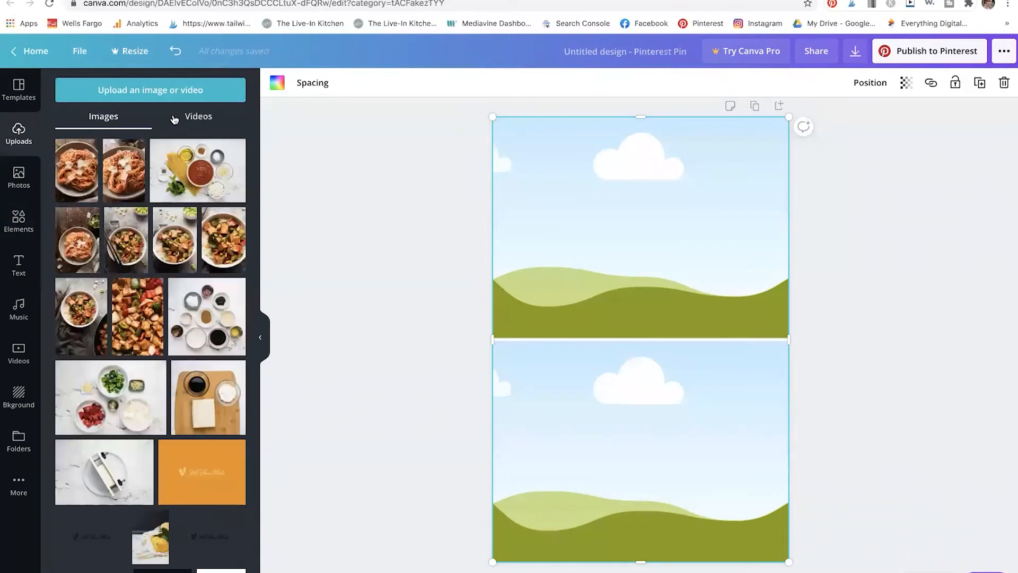
click(199, 118)
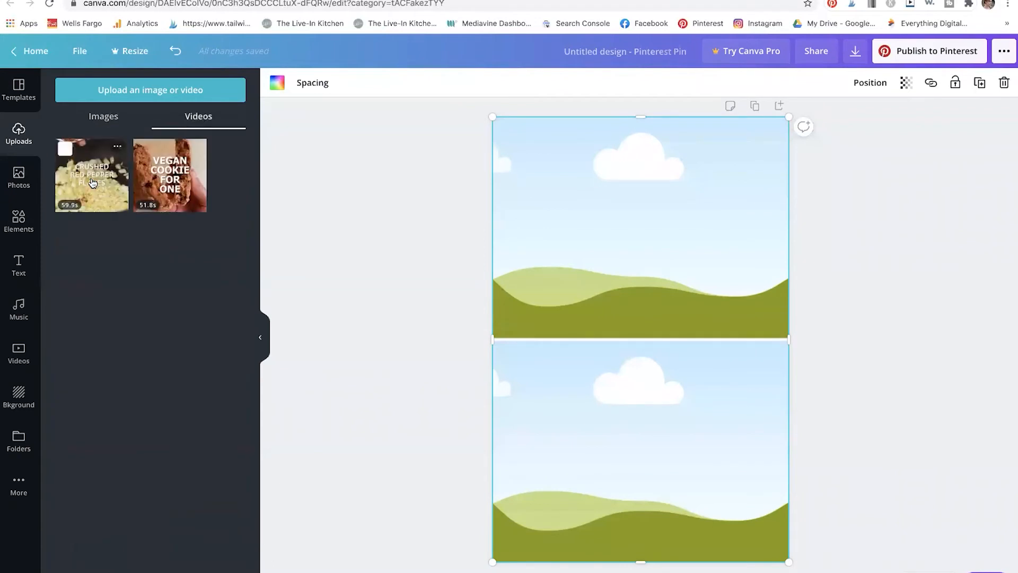
drag(92, 183, 592, 184)
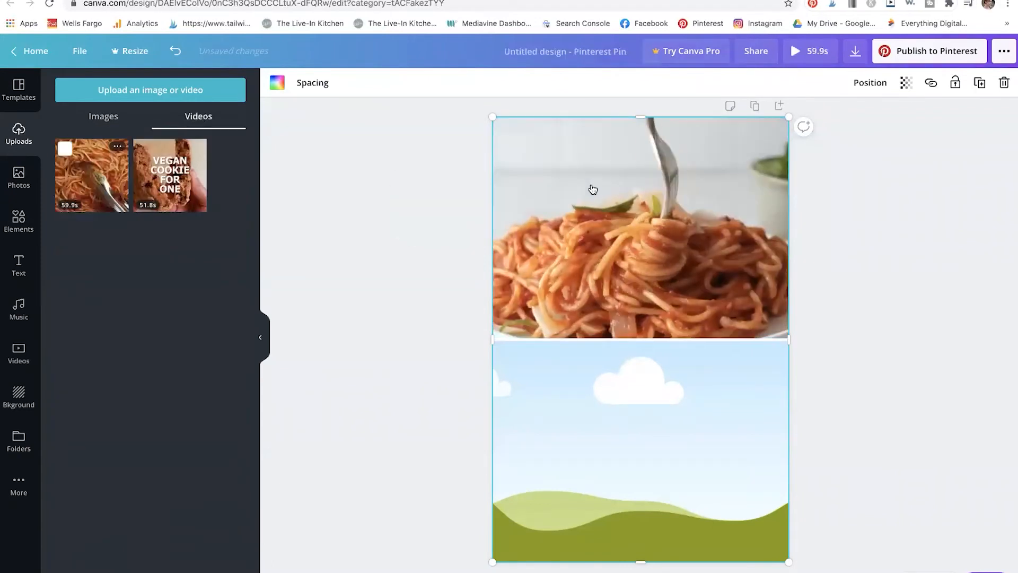
click(101, 116)
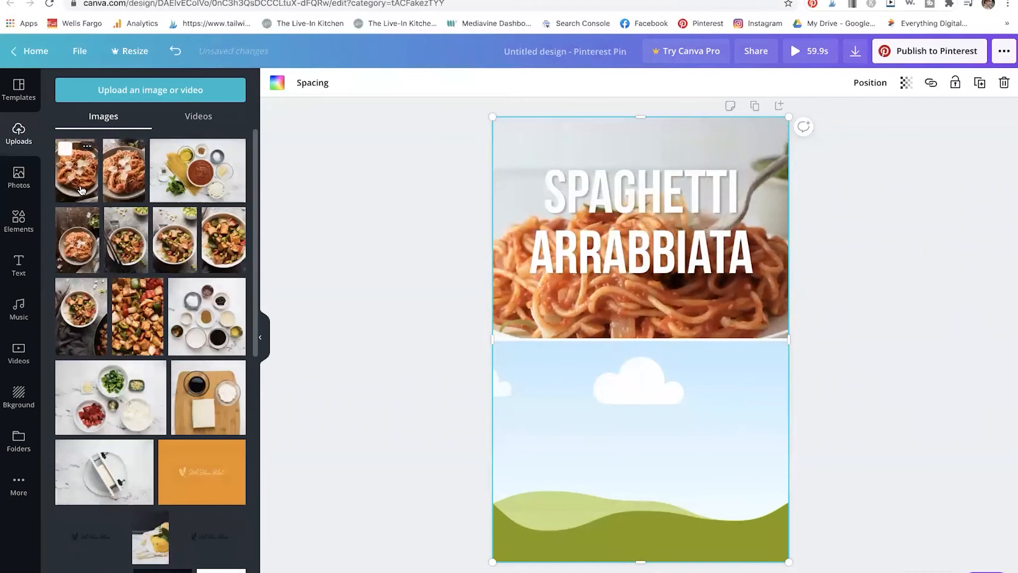
drag(77, 238, 573, 398)
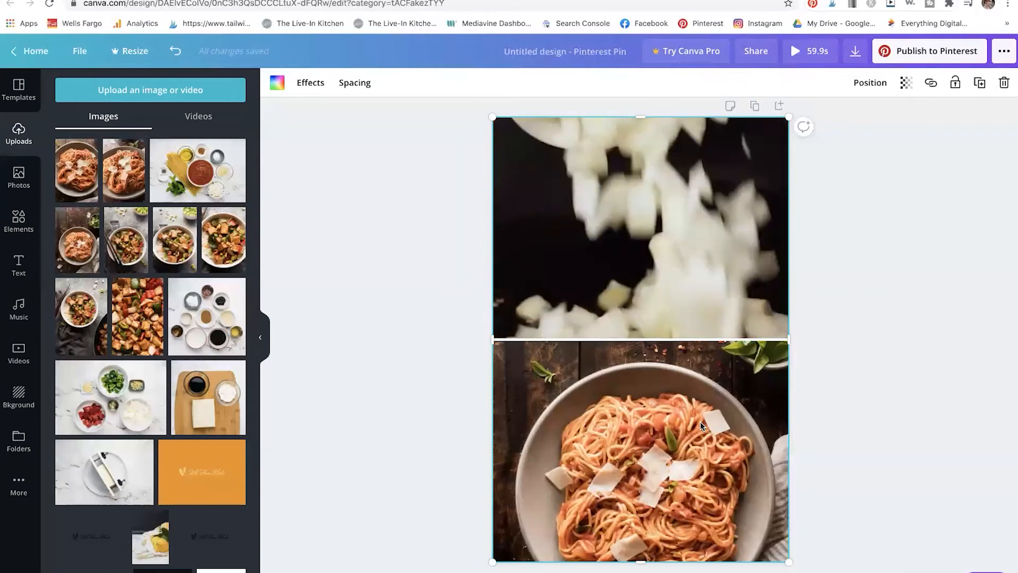
Step: Shift the spaghetti photo upward within the lower grid cell to show more of the bowl
click(700, 421)
double_click(700, 421)
drag(700, 421, 695, 376)
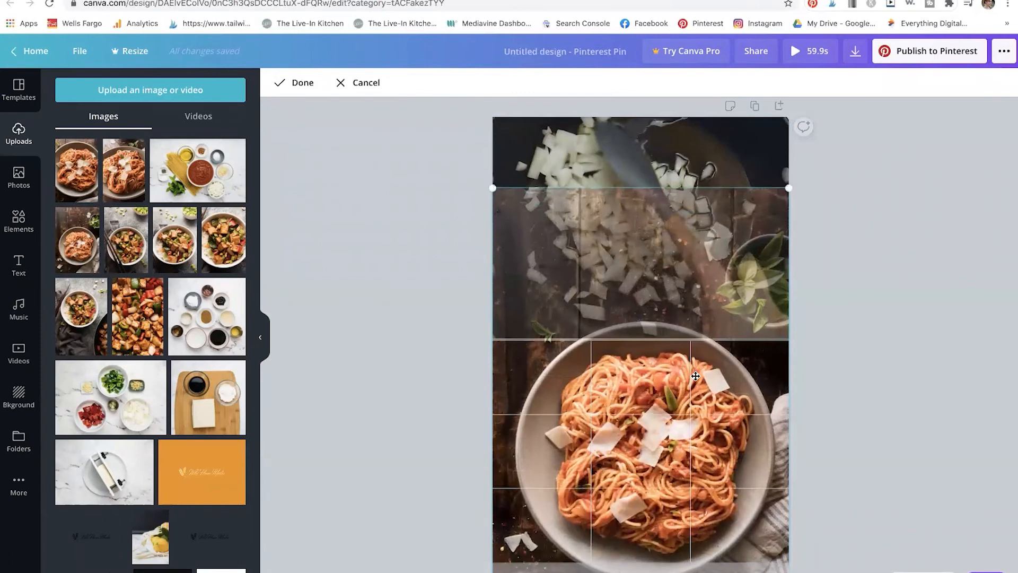
key(Return)
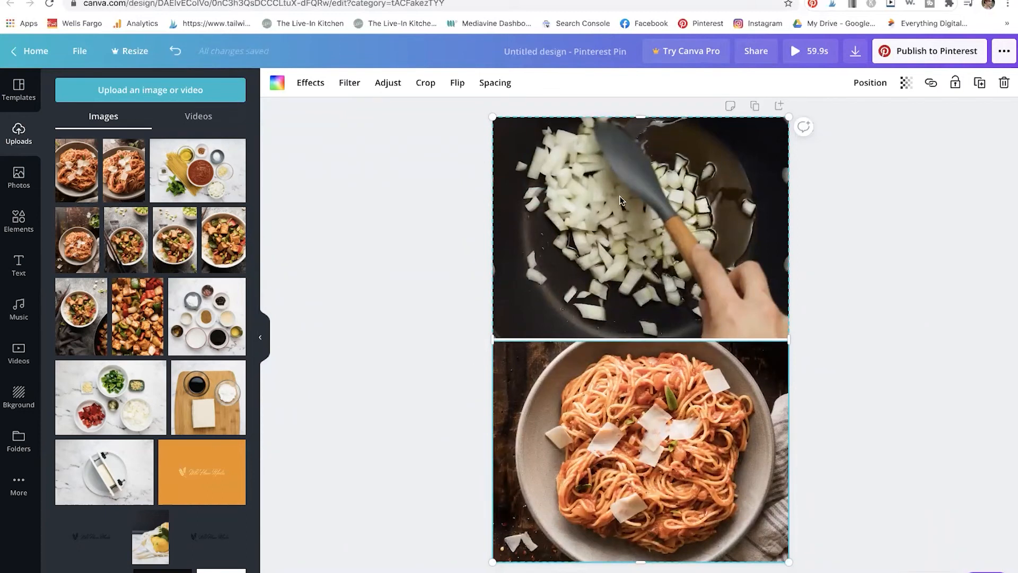
Step: Enlarge the grid and move it down so the video cell is taller, and shift the photo up within its cell
drag(643, 116, 642, 69)
drag(654, 173, 652, 217)
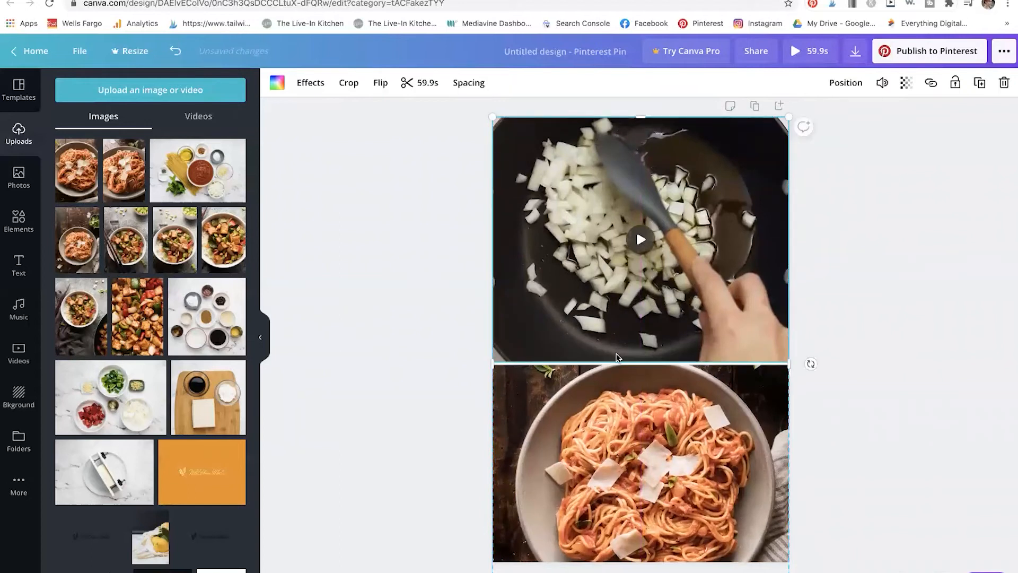
double_click(684, 461)
drag(684, 462, 685, 433)
double_click(685, 433)
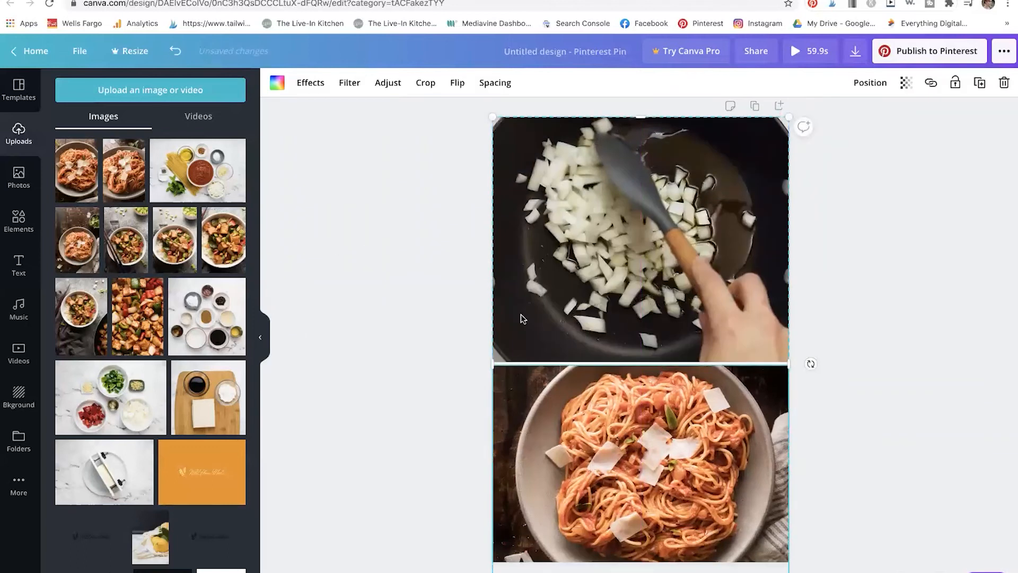
Step: Add a square shape, stretch it into a white band across the full page width, and cover the seam between video and photo
click(18, 227)
scroll(105, 143, up, 3)
scroll(105, 144, up, 2)
click(80, 158)
drag(560, 338, 471, 339)
drag(720, 340, 818, 340)
drag(644, 258, 644, 330)
drag(644, 420, 644, 378)
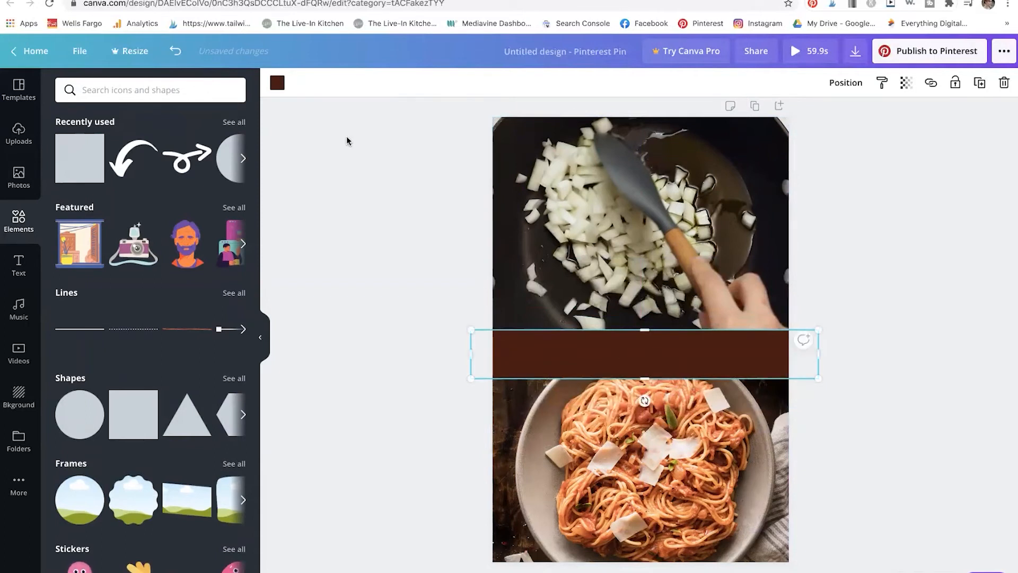
click(276, 85)
click(99, 206)
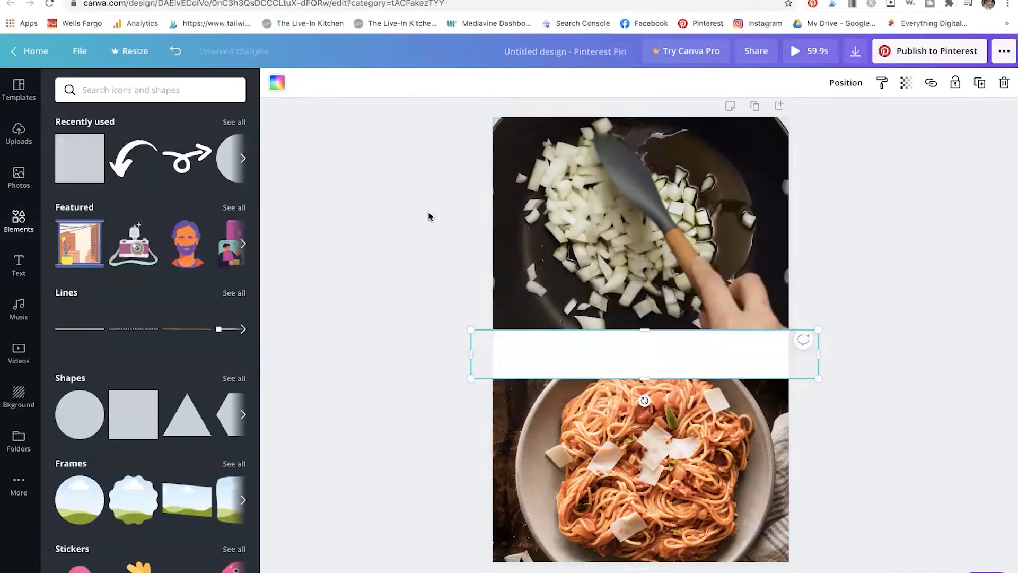
Step: Add the heading "Spaghetti Arribbata" and position it on the white band
click(19, 263)
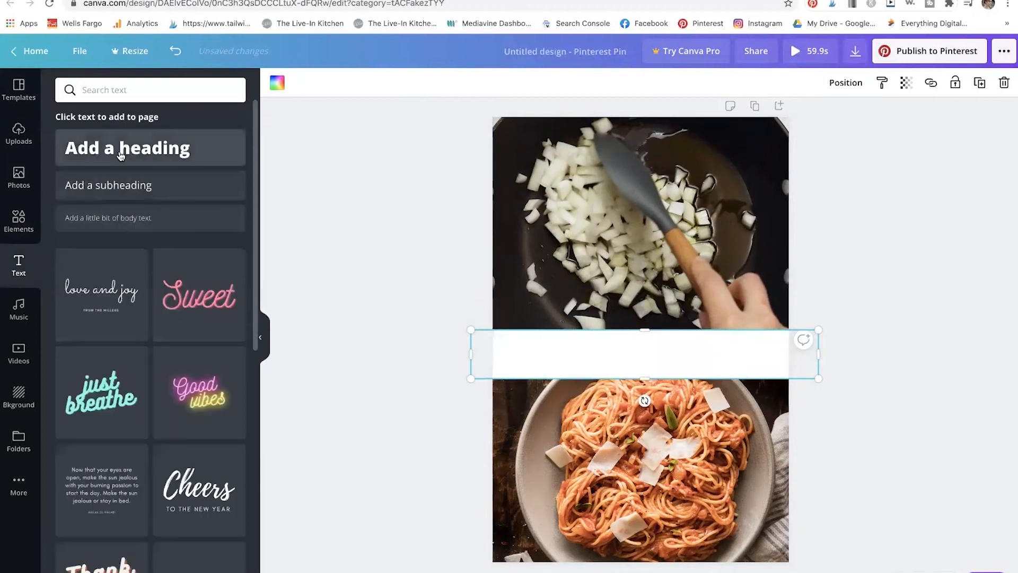
click(121, 154)
text(Sp)
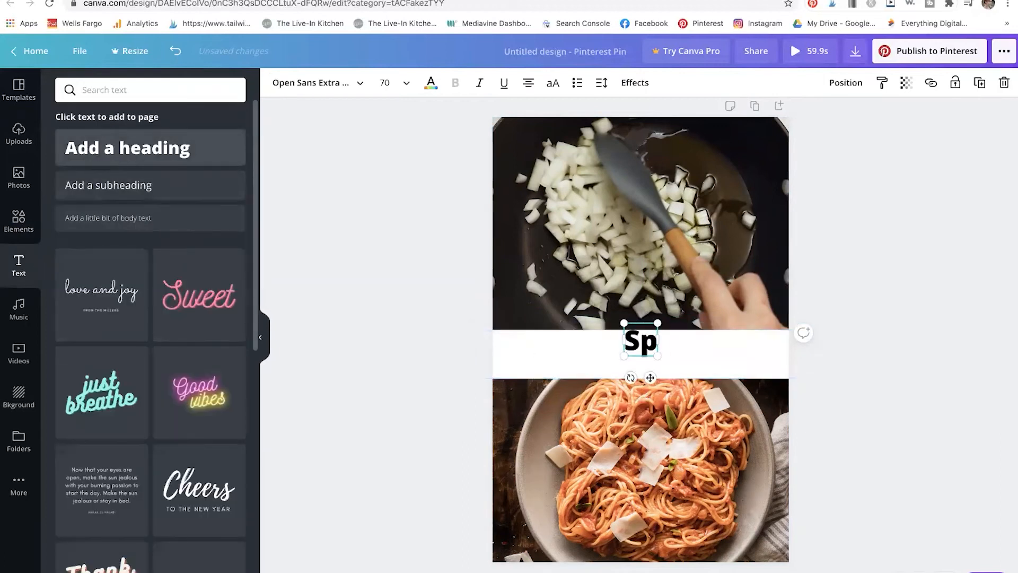
text(aghetti Arribbata)
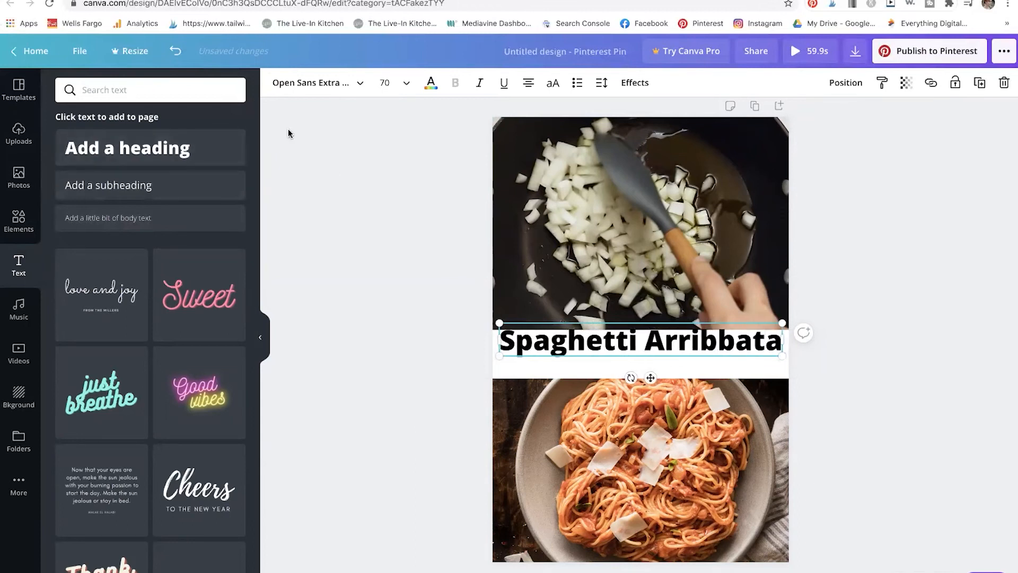
click(334, 170)
drag(651, 347, 648, 355)
click(845, 304)
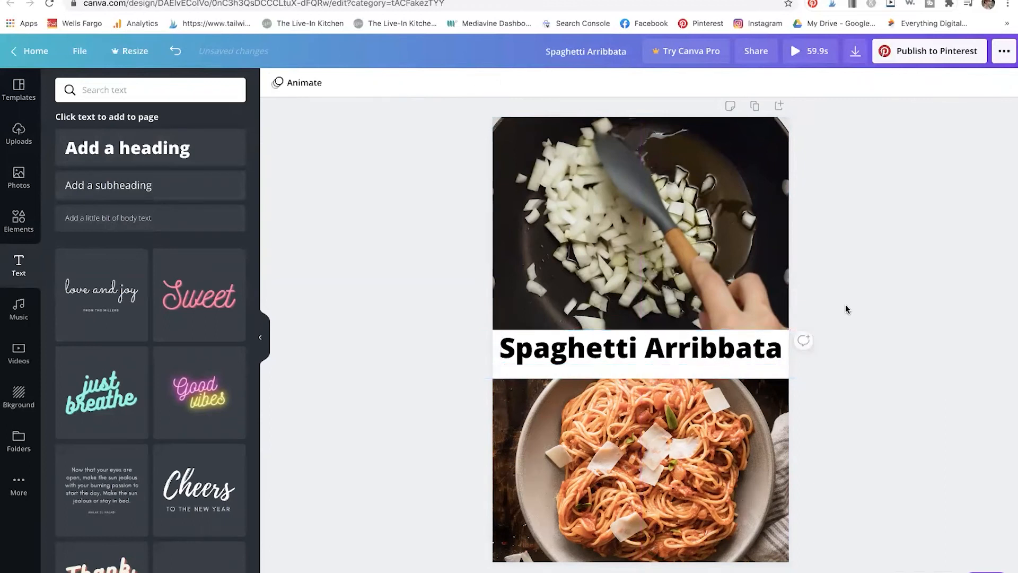
Step: Reduce the white band's height by raising its lower edge closer to the heading
click(669, 347)
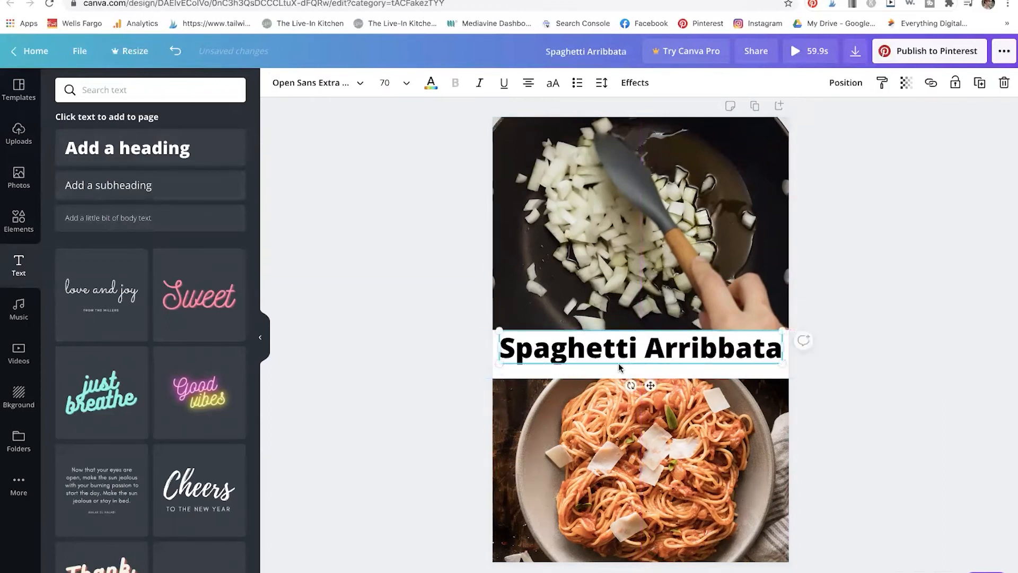
click(688, 389)
click(684, 378)
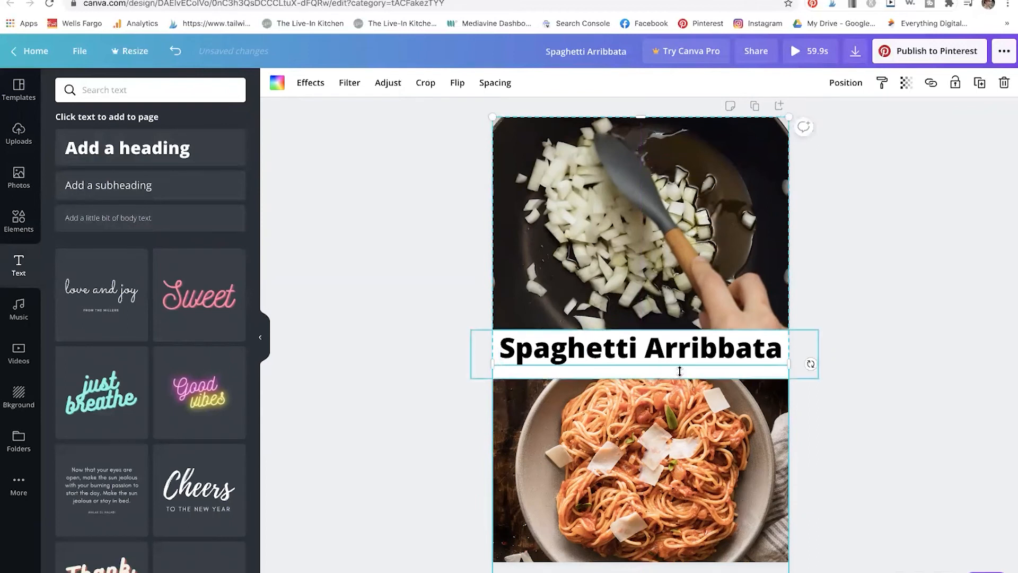
drag(645, 378, 644, 372)
click(905, 376)
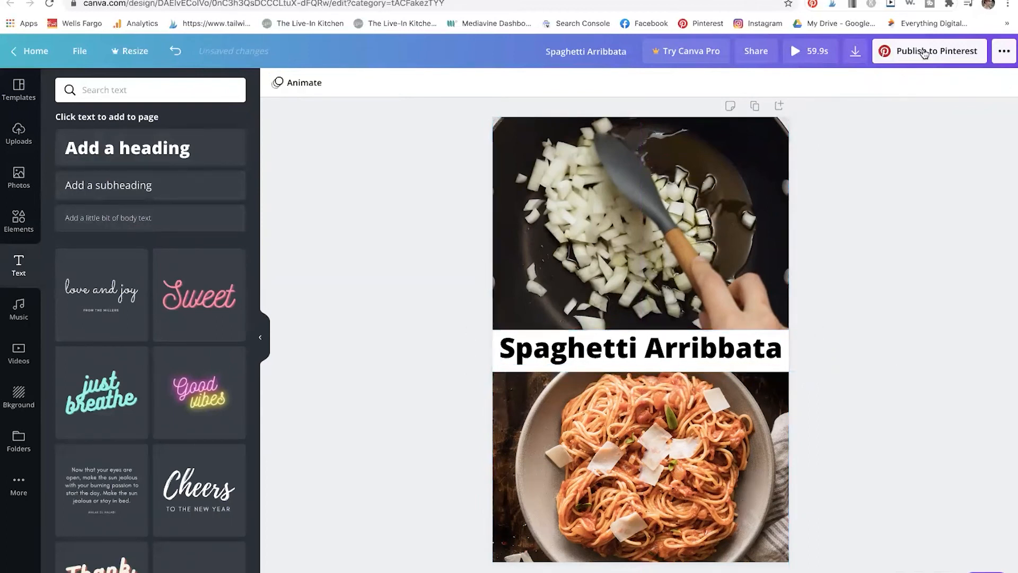
Step: Download the finished design as an MP4 video
click(855, 52)
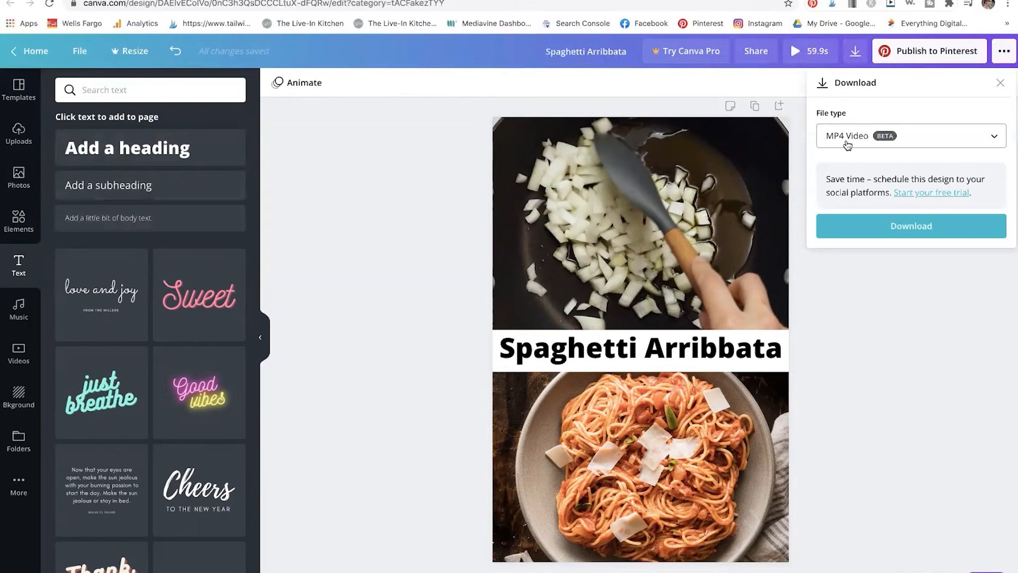
click(902, 231)
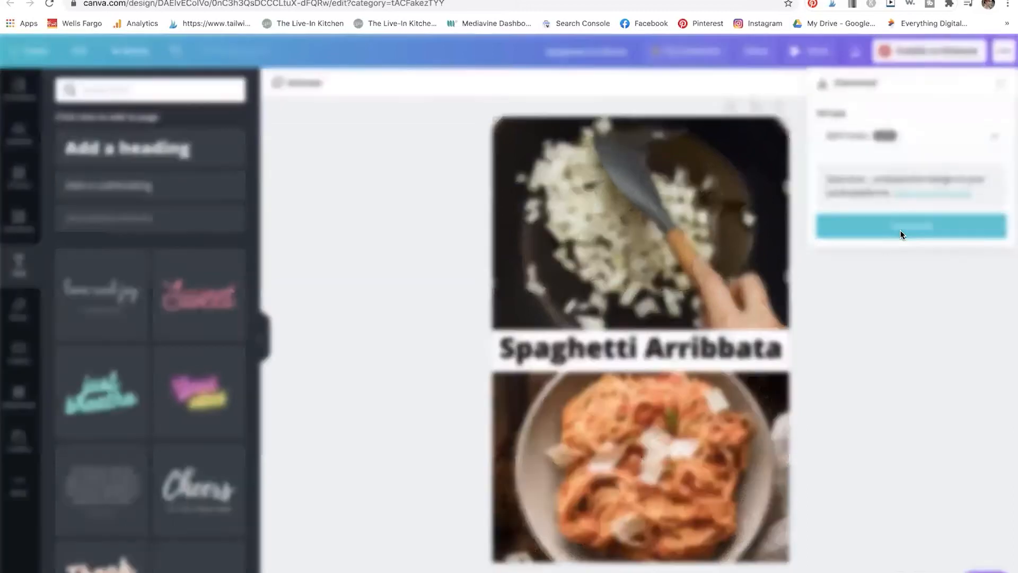